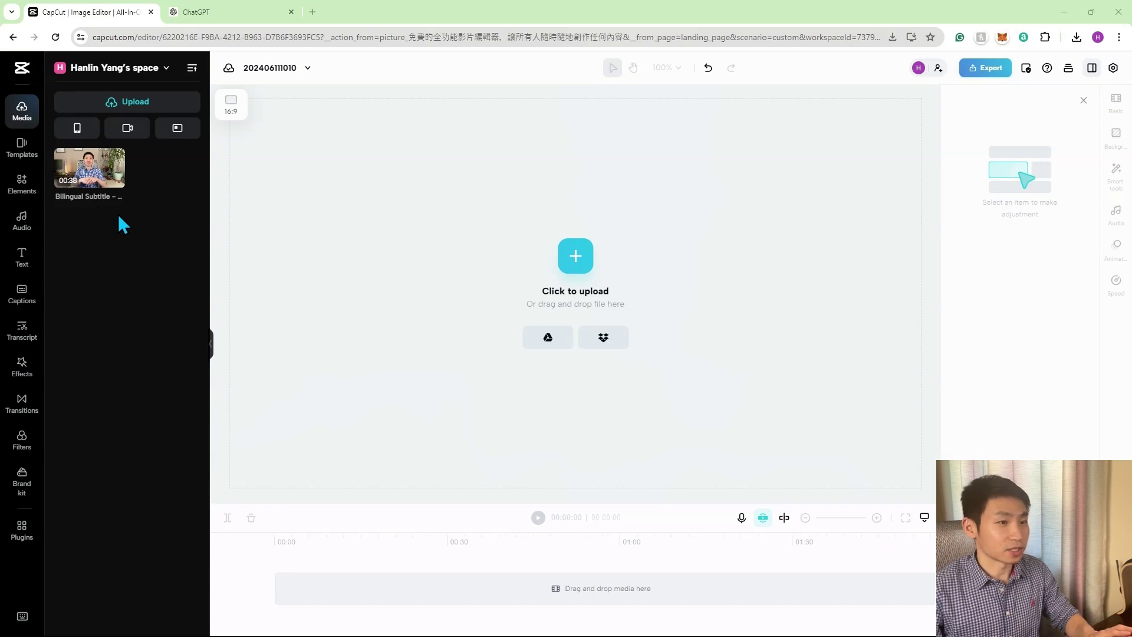
Add the clip to the timeline and auto-generate English (UK) captions from its speech.
left_click(87, 172)
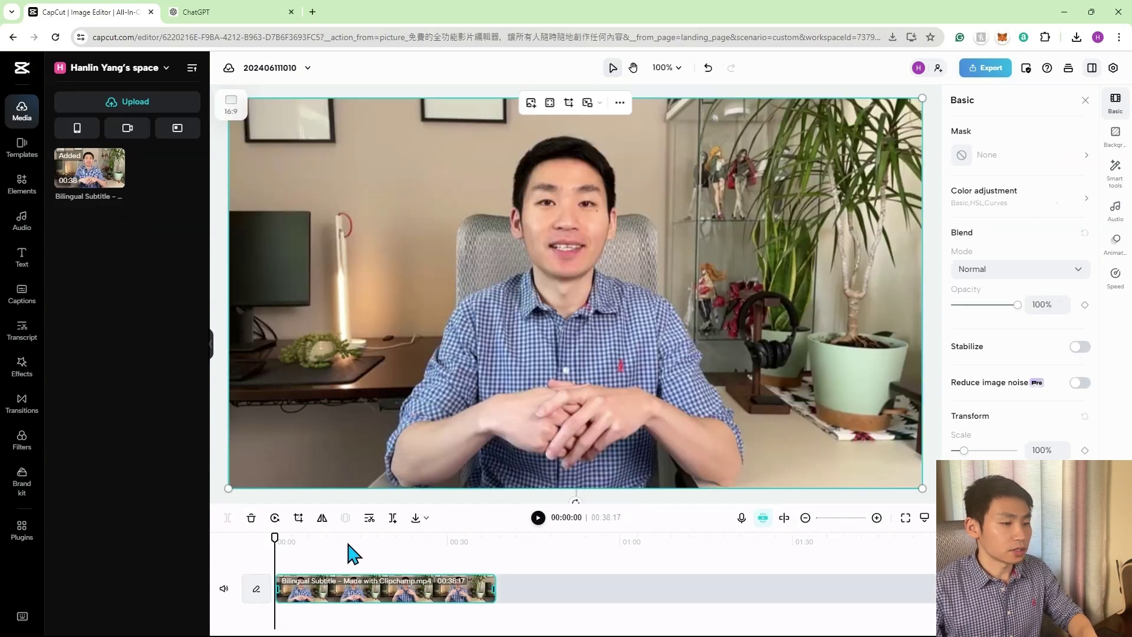
left_click(27, 310)
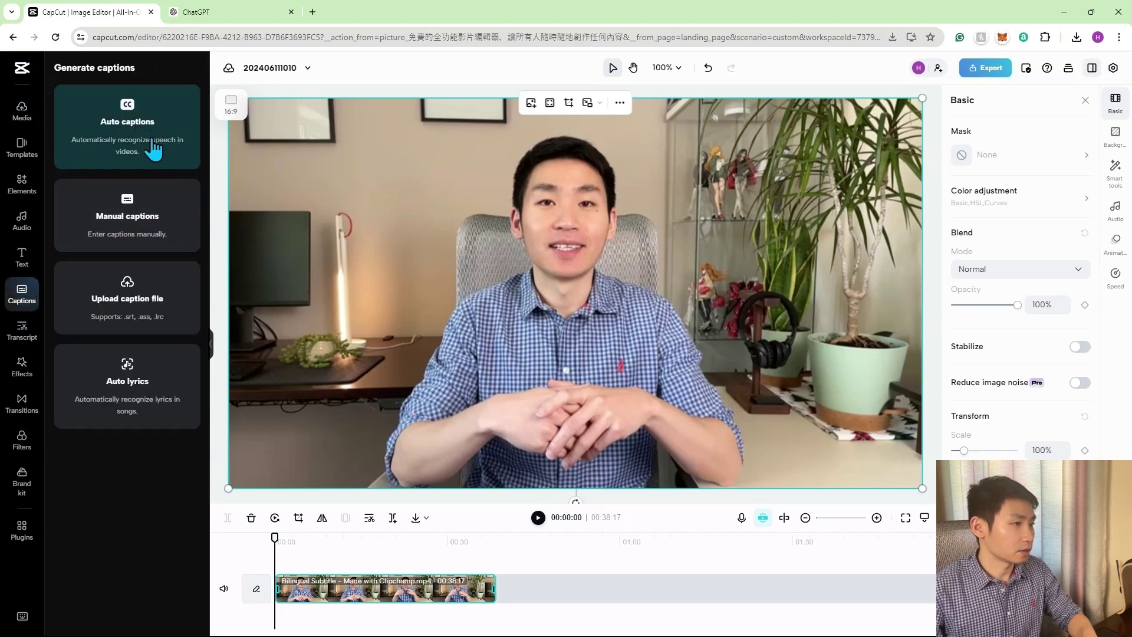
left_click(126, 144)
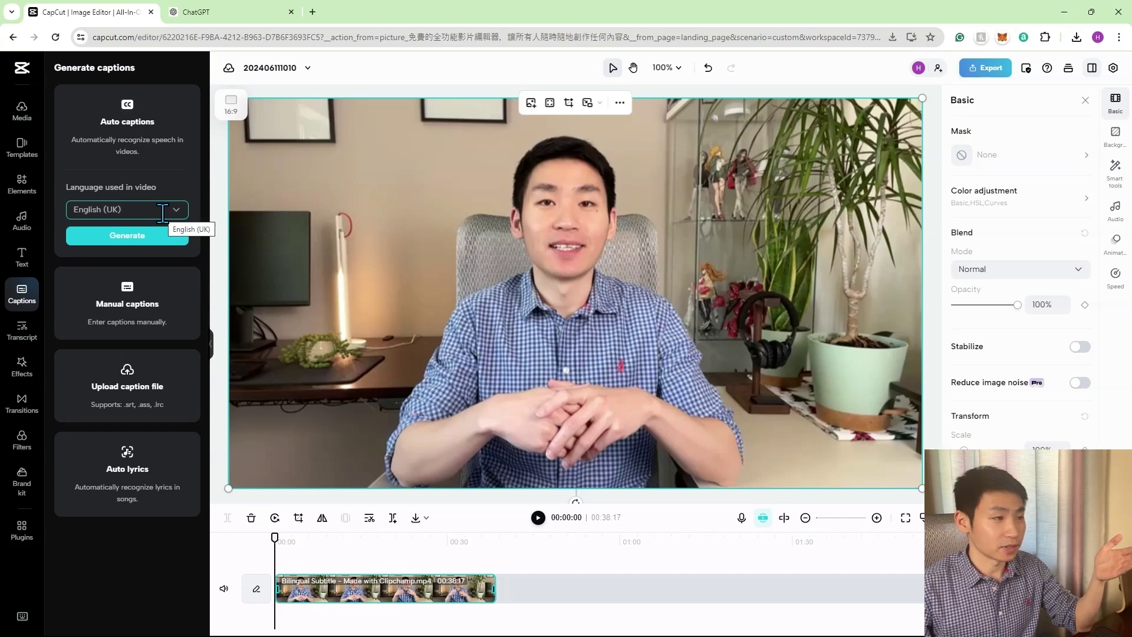
left_click(162, 211)
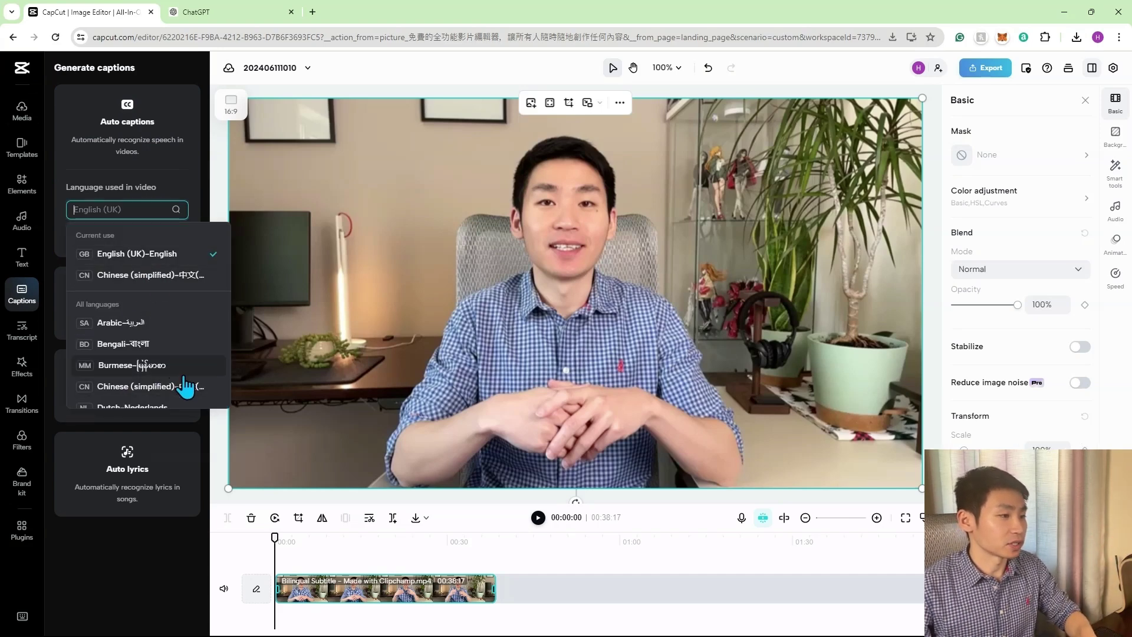
left_click(143, 260)
left_click(130, 237)
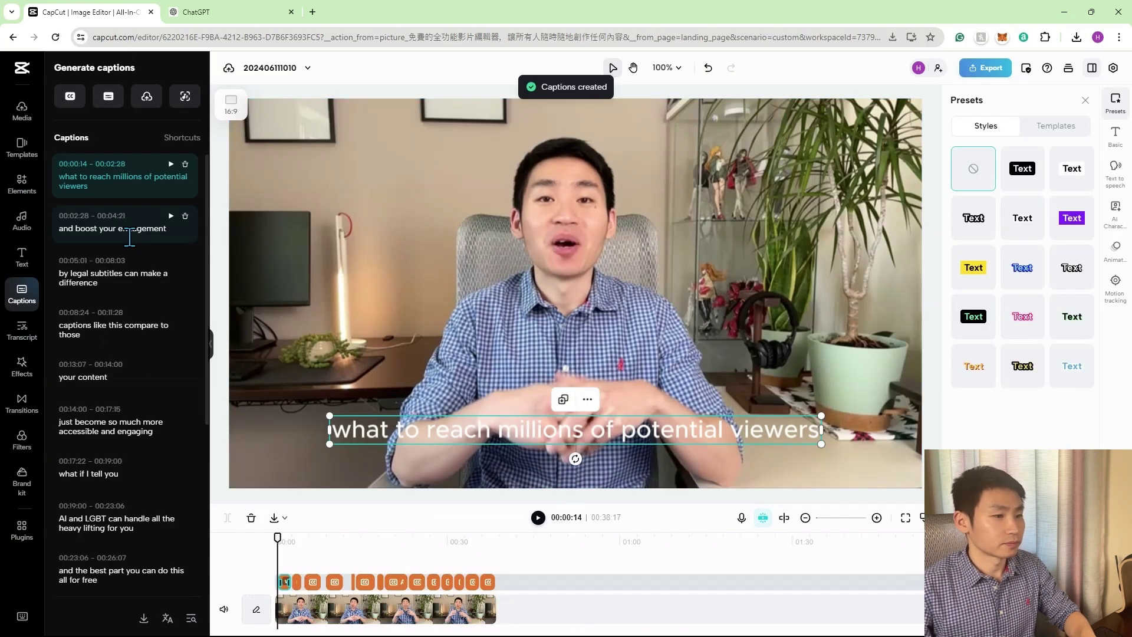
Correct "what" to "want" in the first caption.
scroll(137, 272, "down", 4)
scroll(137, 273, "up", 4)
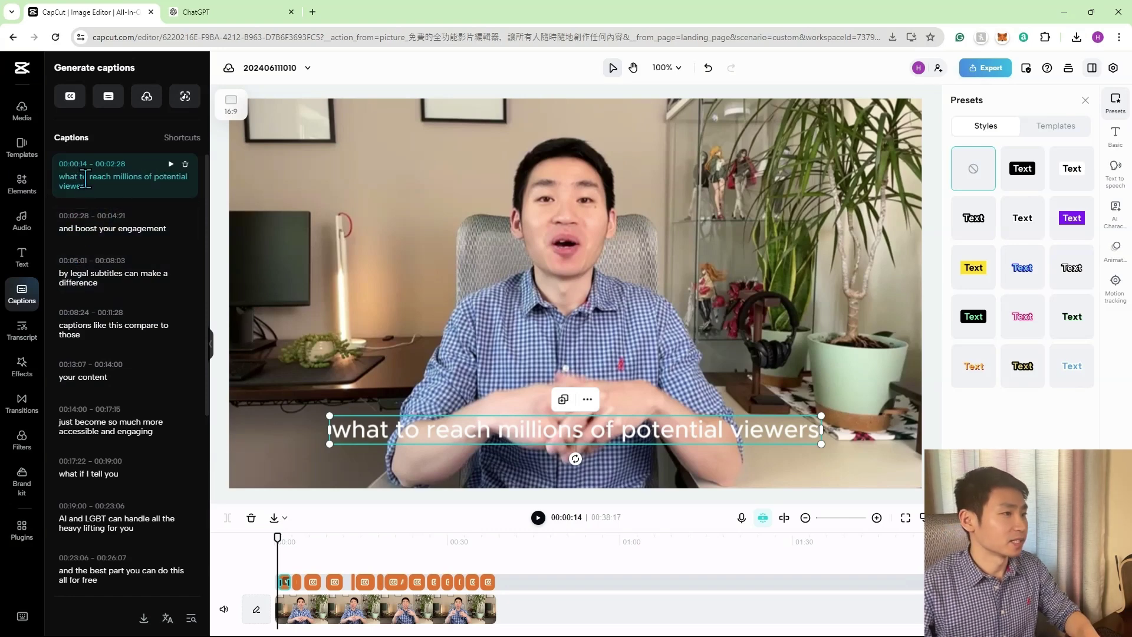
double_click(71, 177)
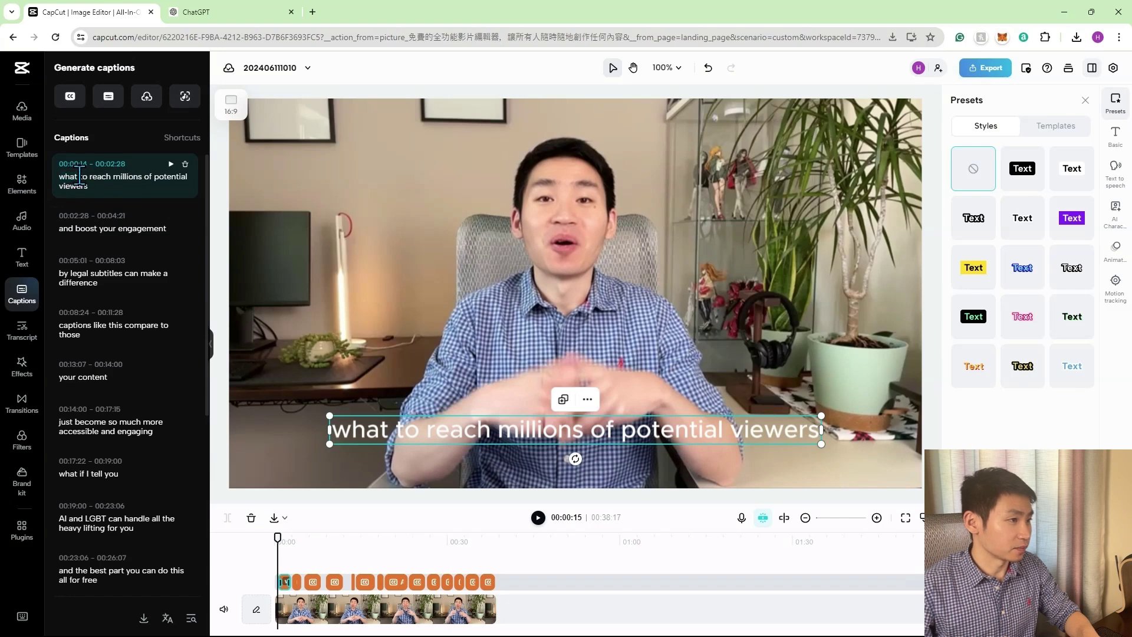
key("BackSpace")
key("BackSpace")
type("Q")
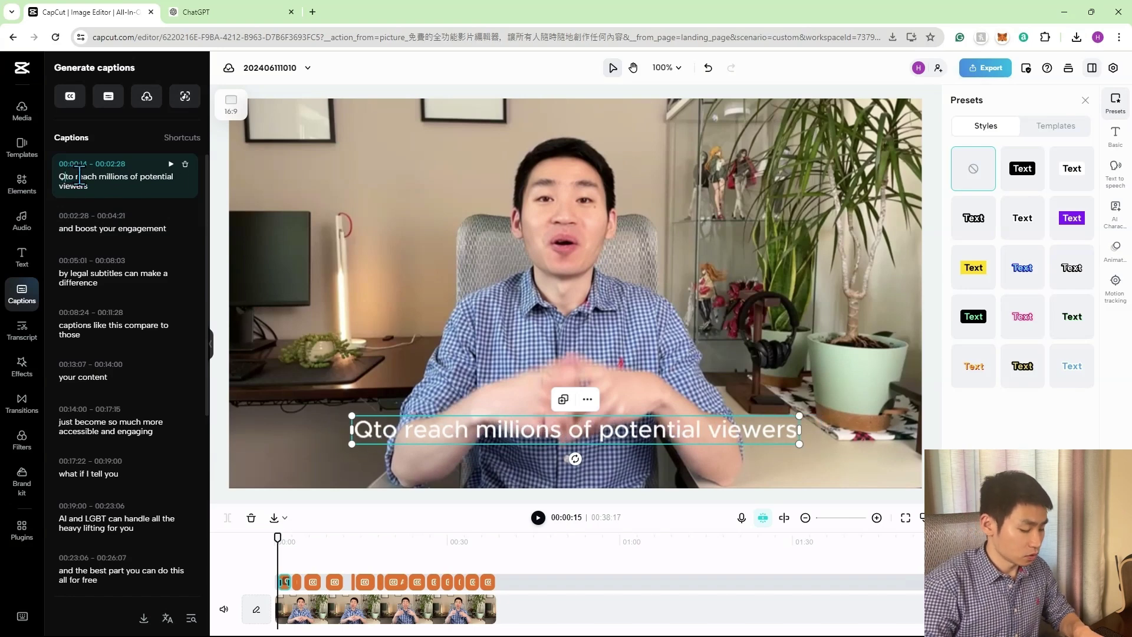
key("BackSpace")
type("want")
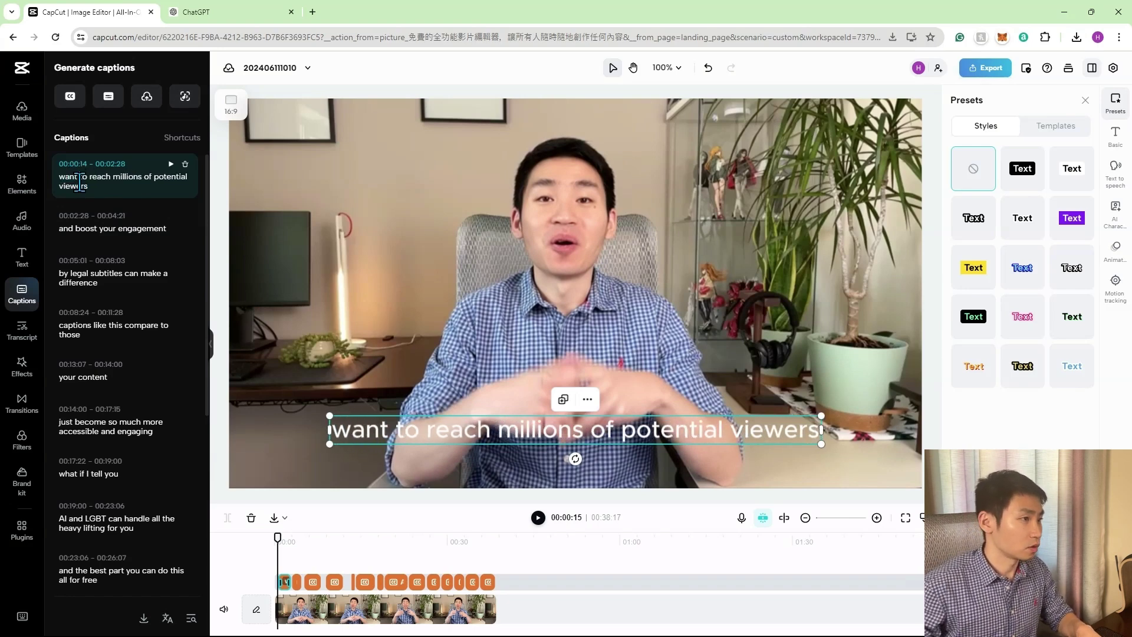
Correct "by legal" to "bilingual" in the third caption.
left_click(89, 275)
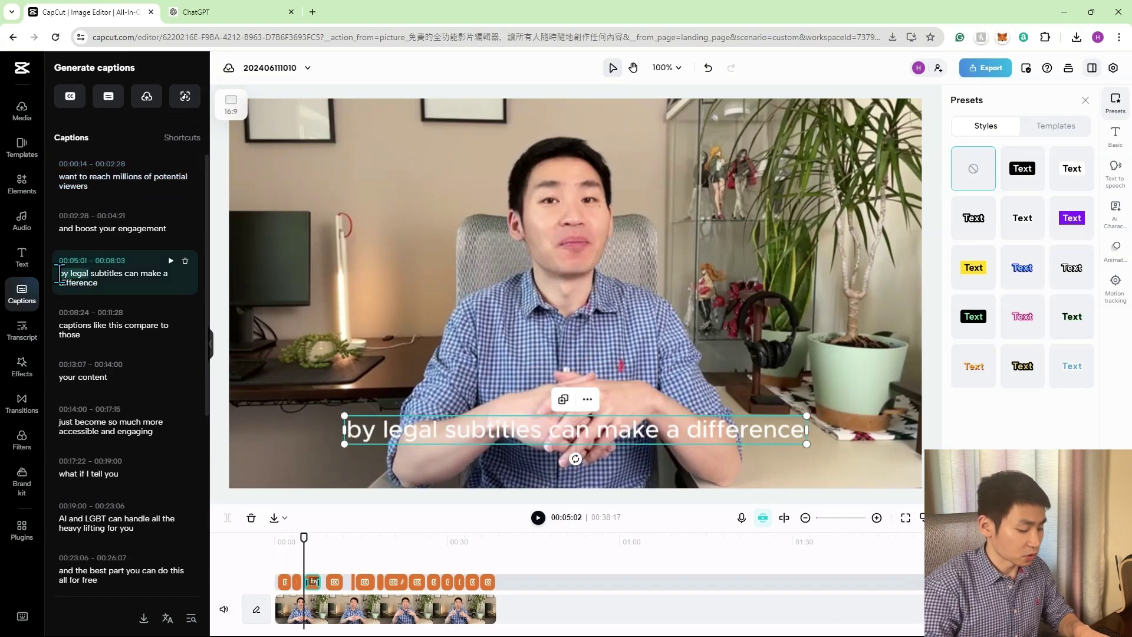
type("ilingua")
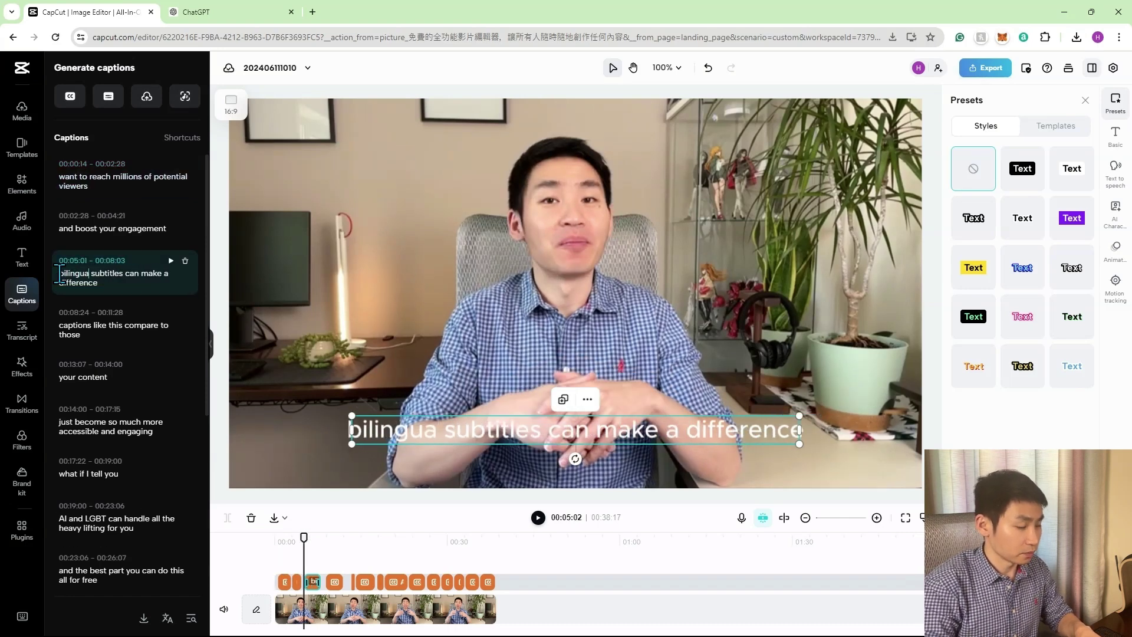
type("l")
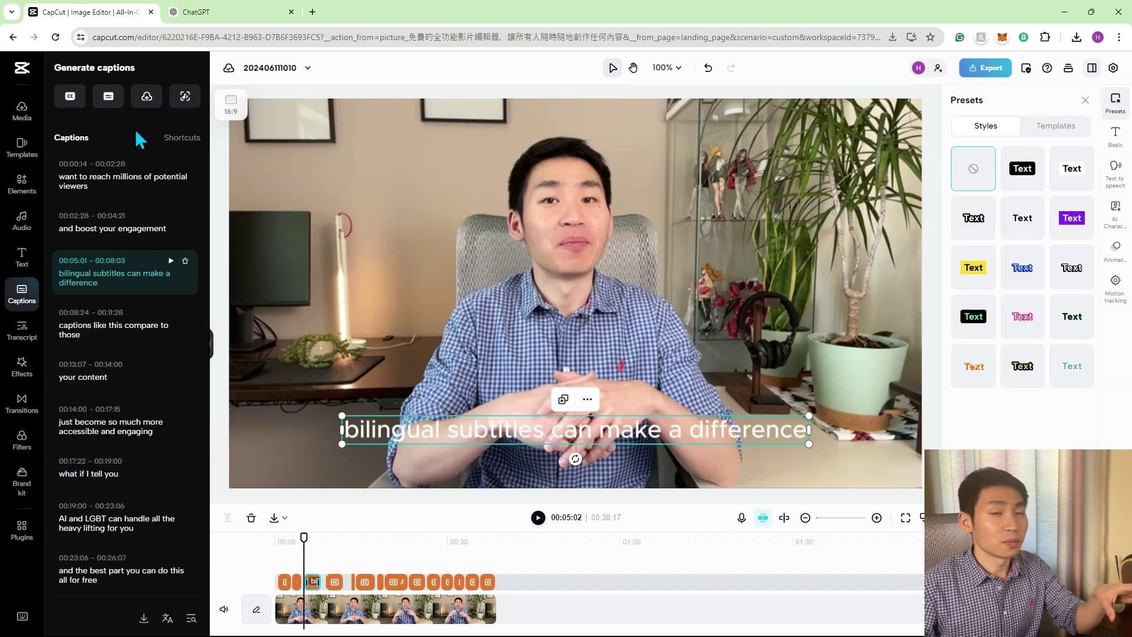
scroll(127, 499, "down", 5)
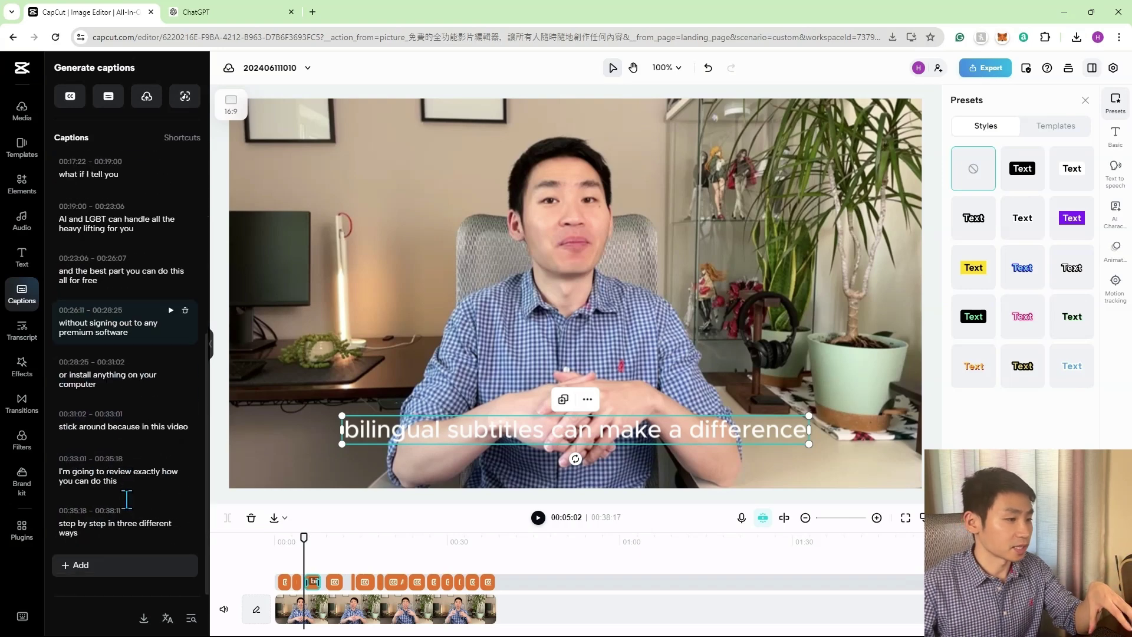
scroll(121, 472, "up", 3)
scroll(135, 486, "up", 2)
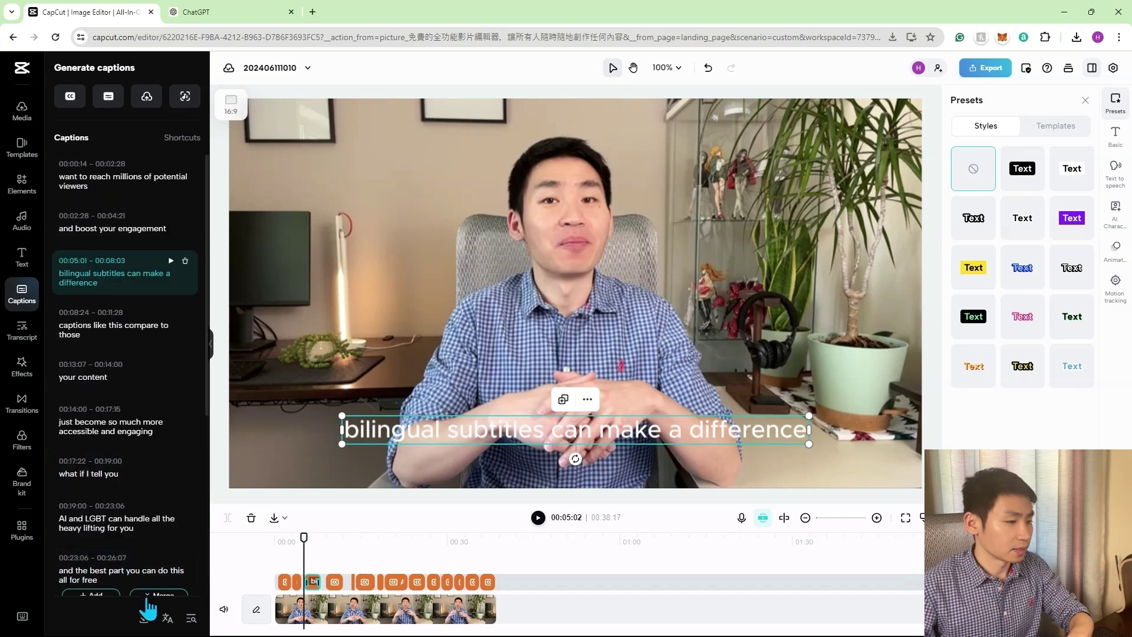
Export the English captions as english.srt in the Bilingual Subtitle folder.
left_click(143, 618)
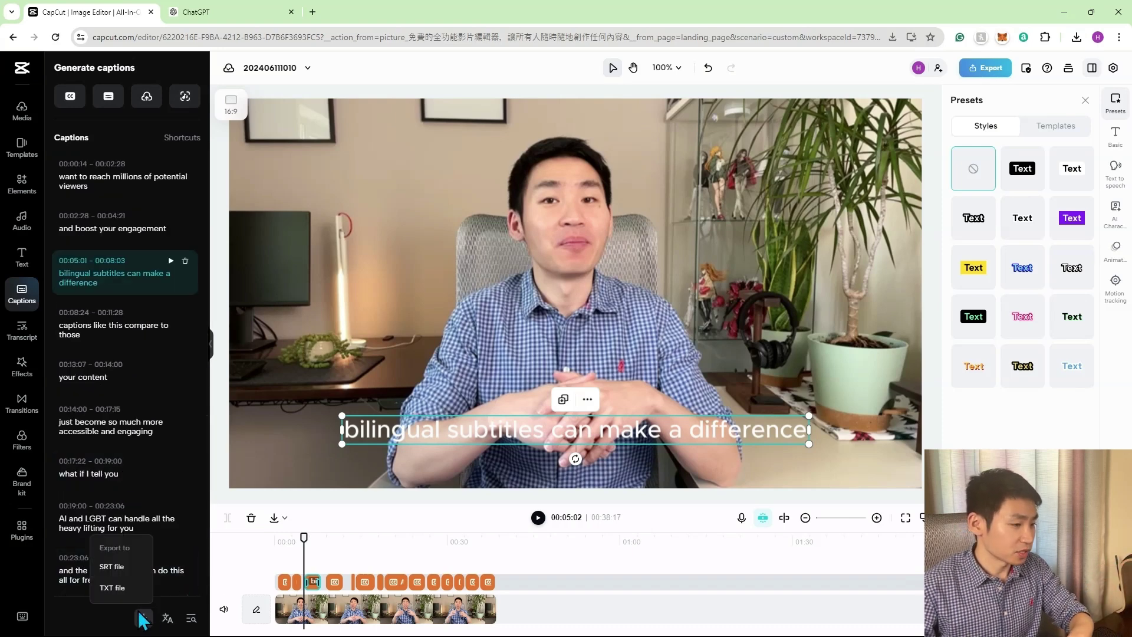
left_click(112, 567)
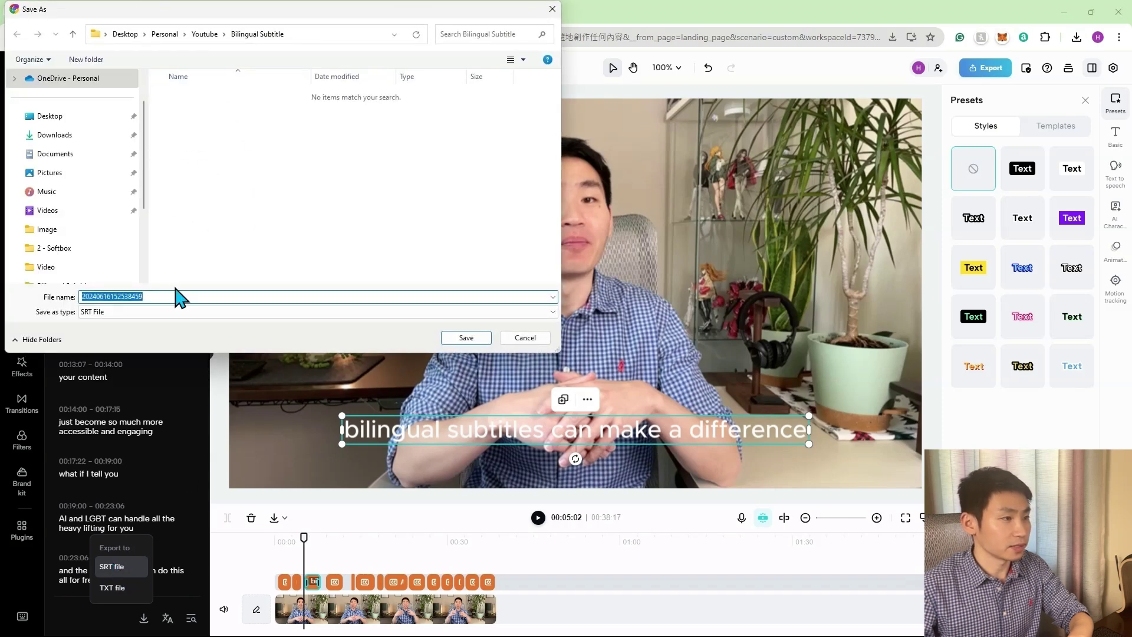
type("english")
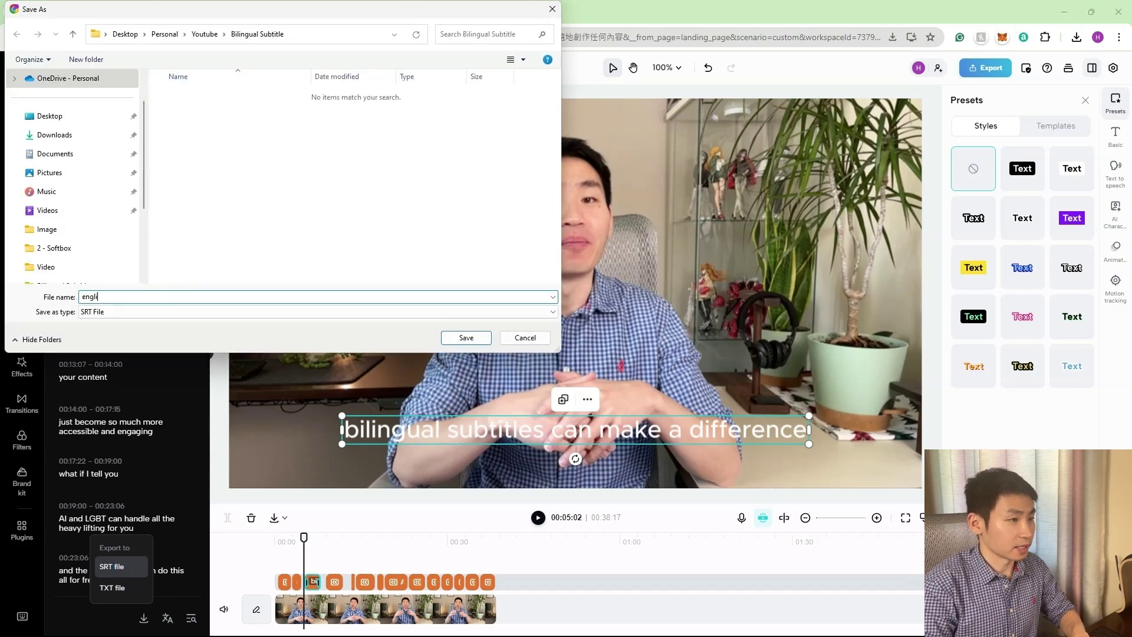
left_click(468, 338)
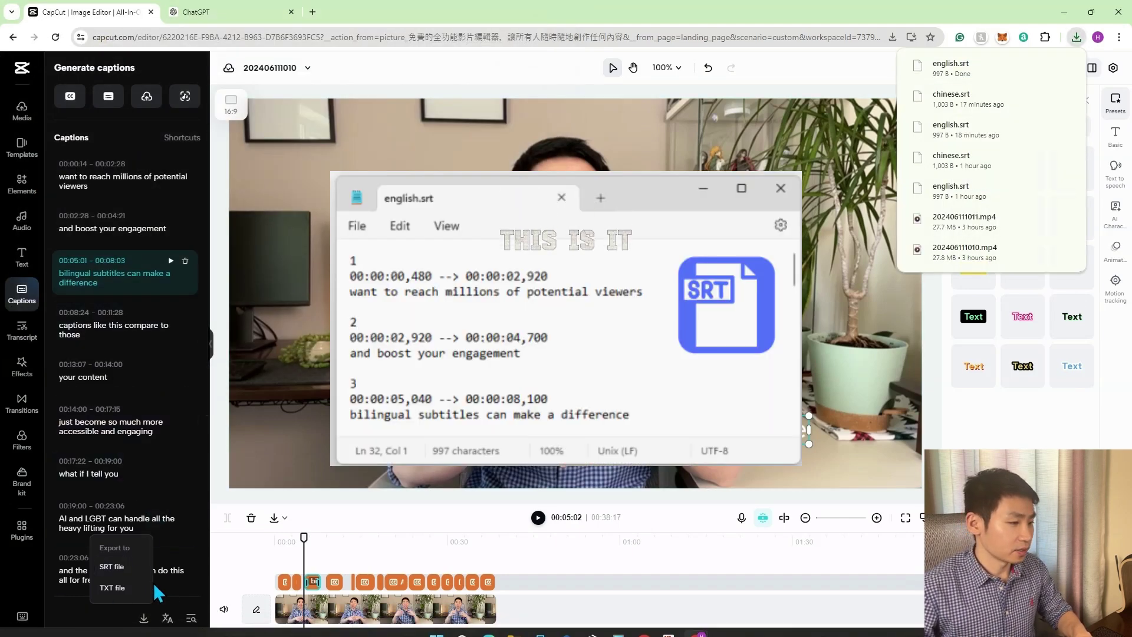
left_click(168, 619)
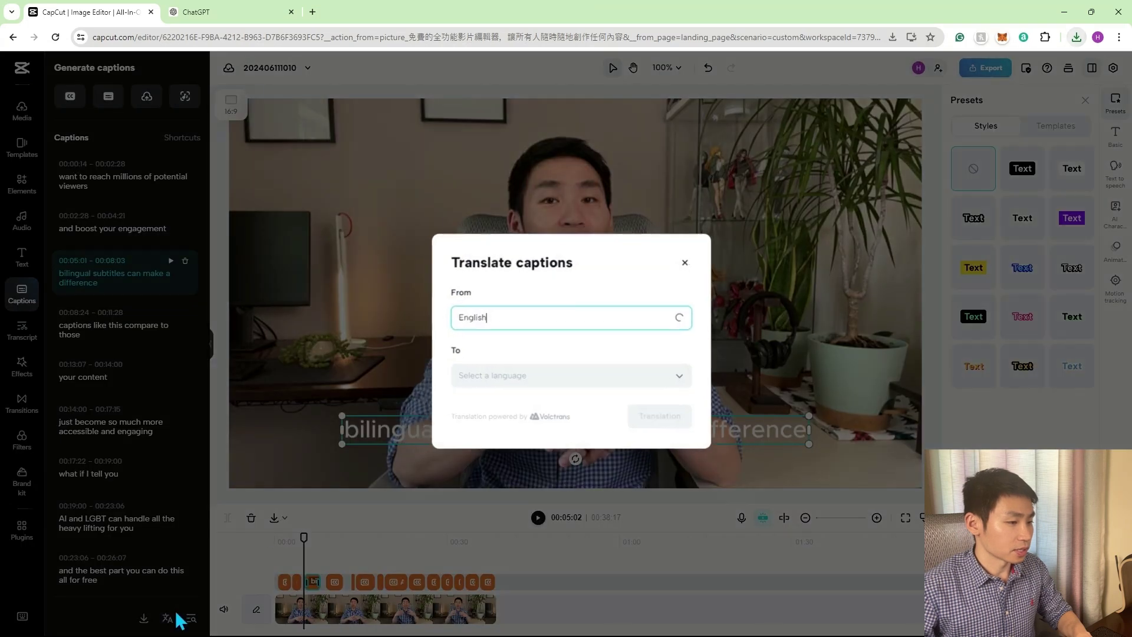
Translate all captions from English into Chinese (simplified).
left_click(535, 378)
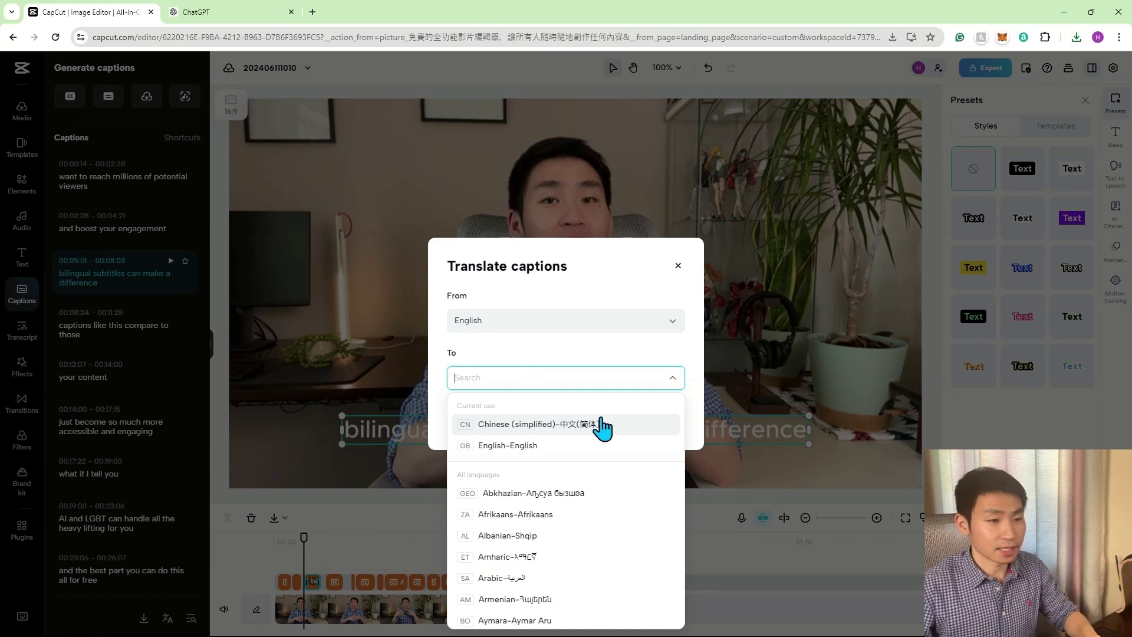
left_click(611, 433)
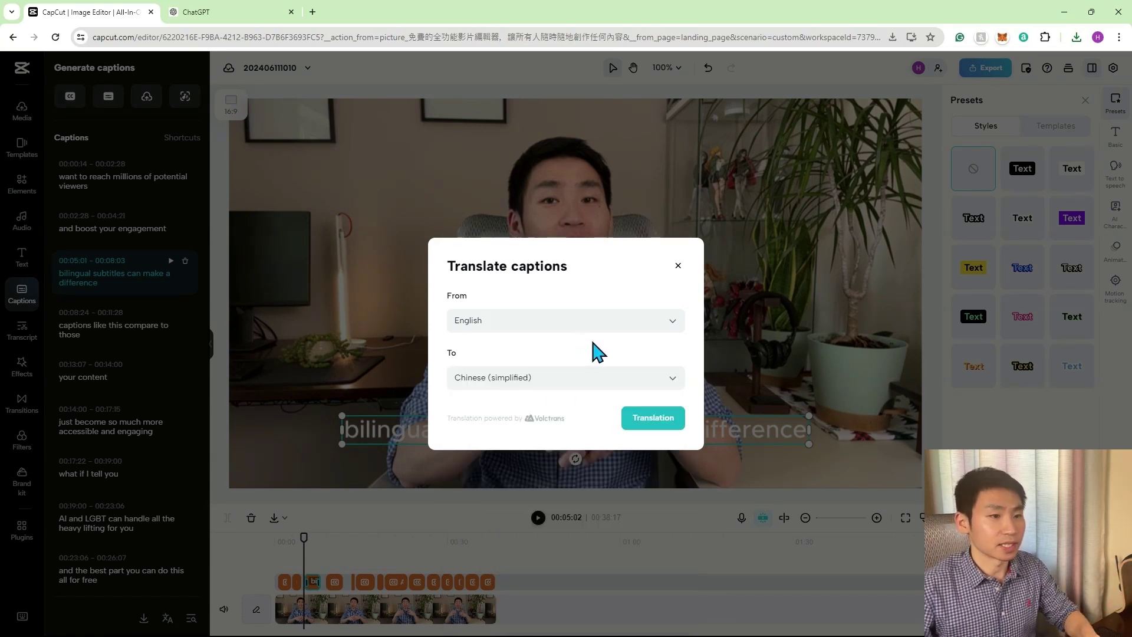
left_click(651, 419)
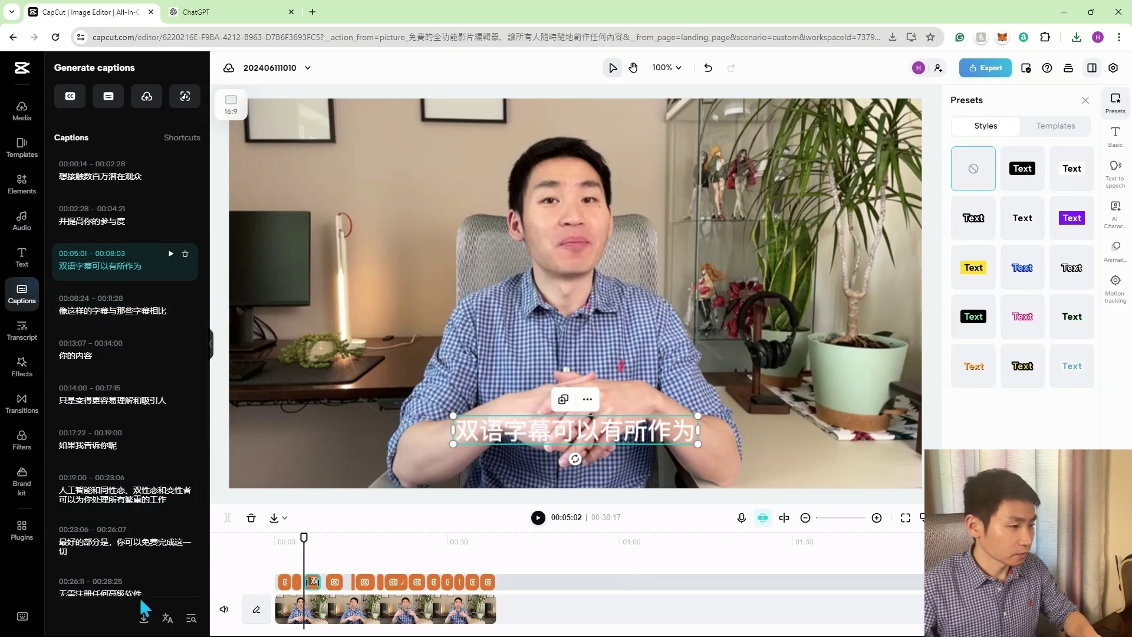
Export the Chinese captions as chinese.srt beside english.srt.
left_click(145, 619)
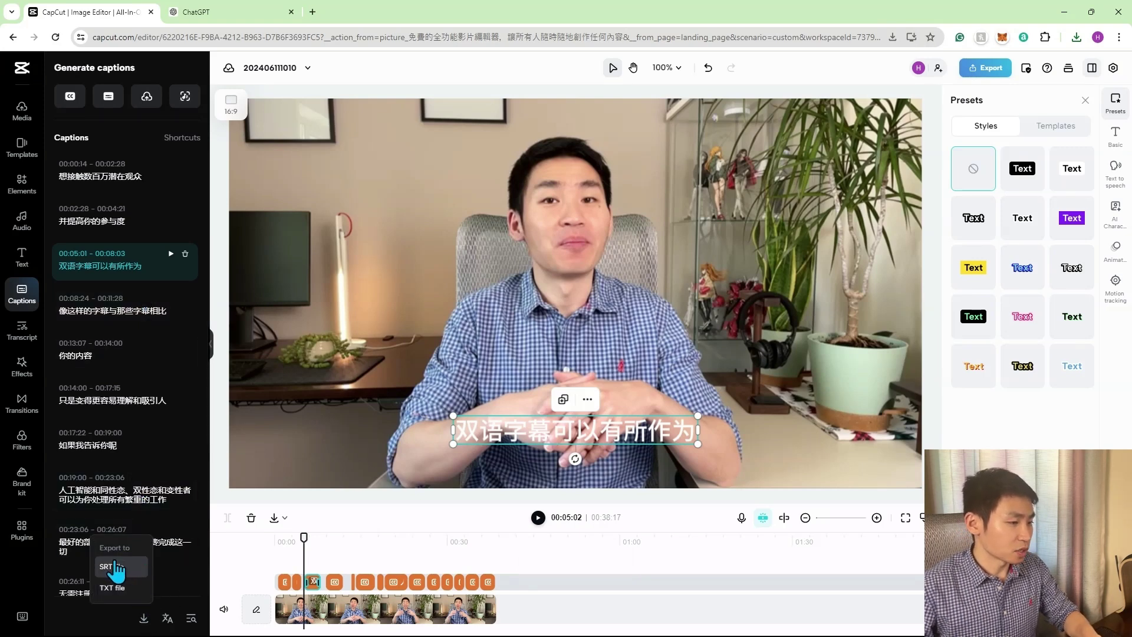
left_click(118, 567)
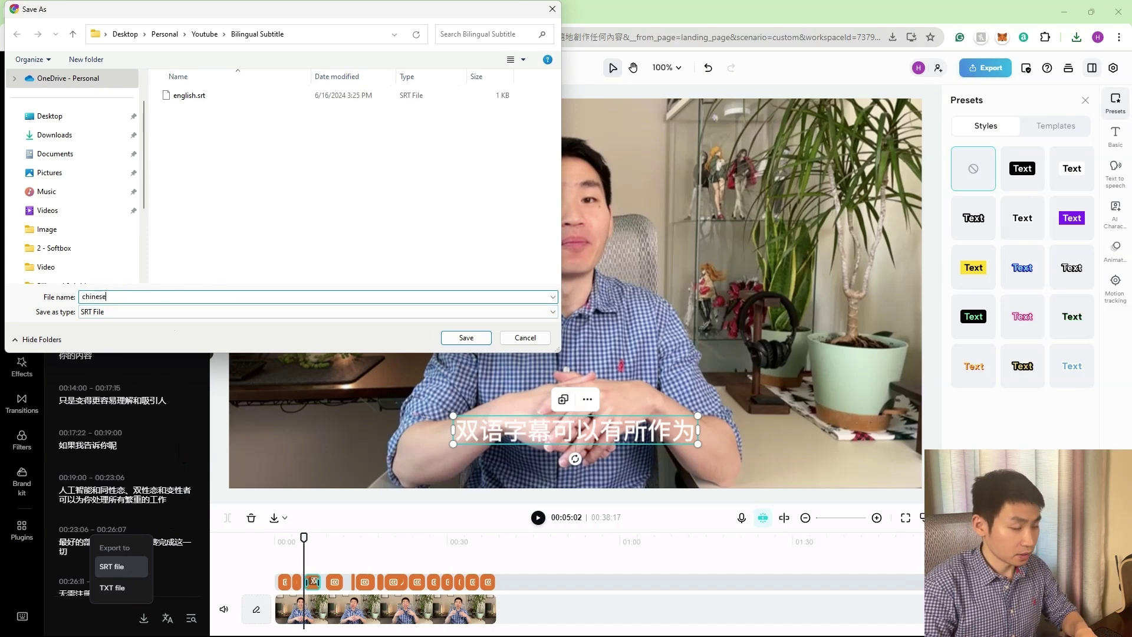
left_click(460, 339)
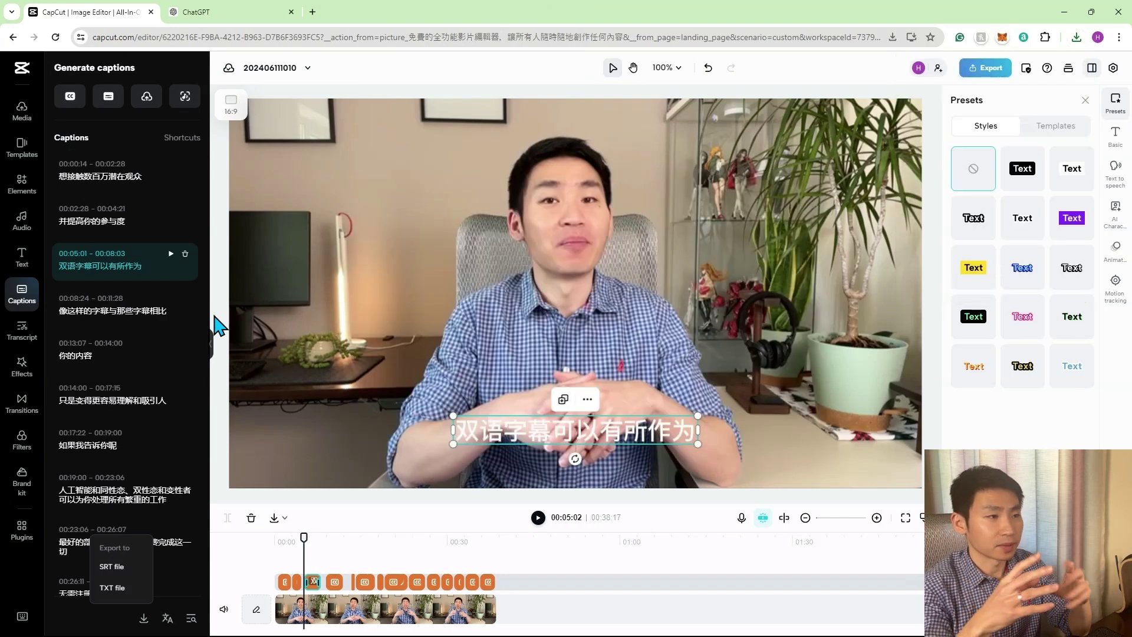
left_click(177, 11)
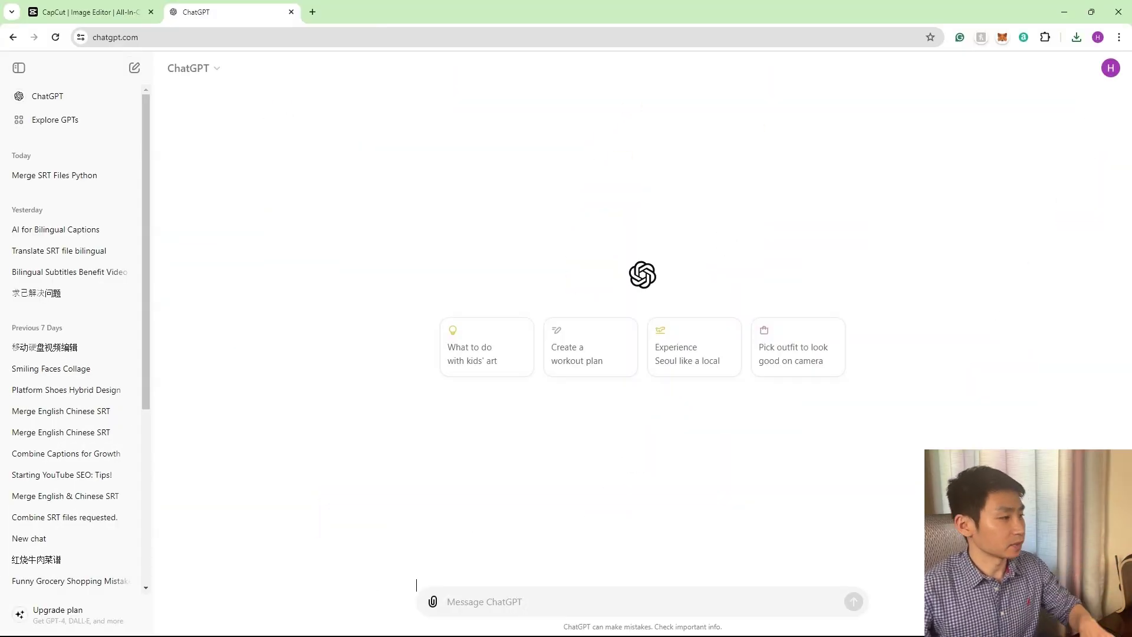
Paste a prompt asking to merge the two SRT files, keeping timing, Chinese beneath English.
type("I have two SRT files containing captions for a video, one in English and the other in Chinese. I need to merge these two files, keeping the timing intact and appending the Chinese captions beneath the corresponding English captions. I will upload the files here and please output a merged file that I can download?")
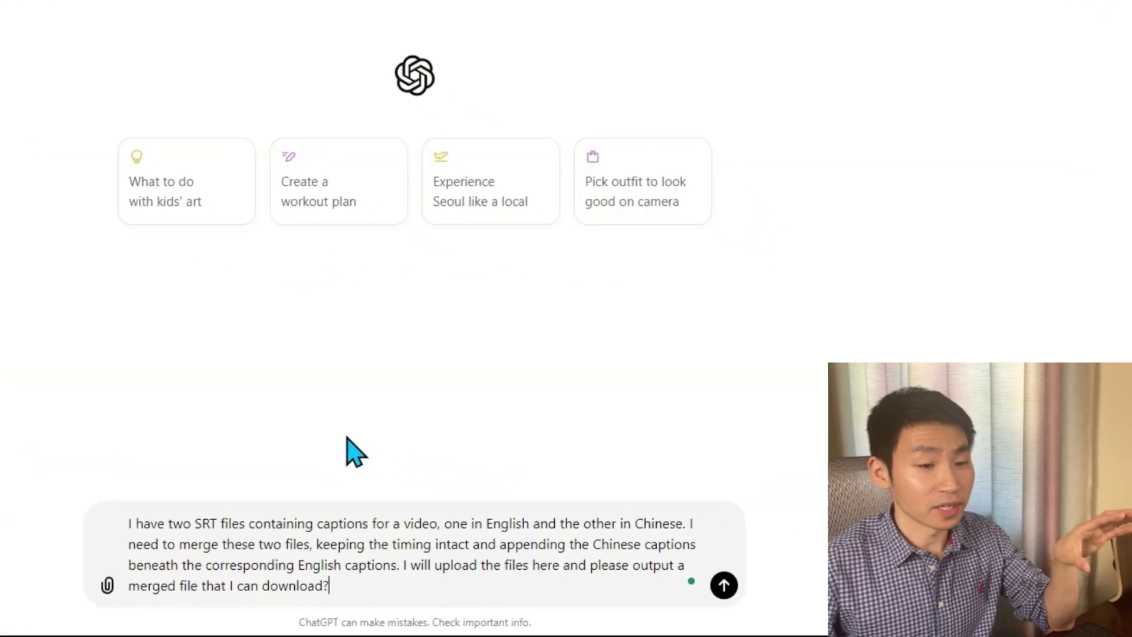
left_click_drag(151, 521, 672, 527)
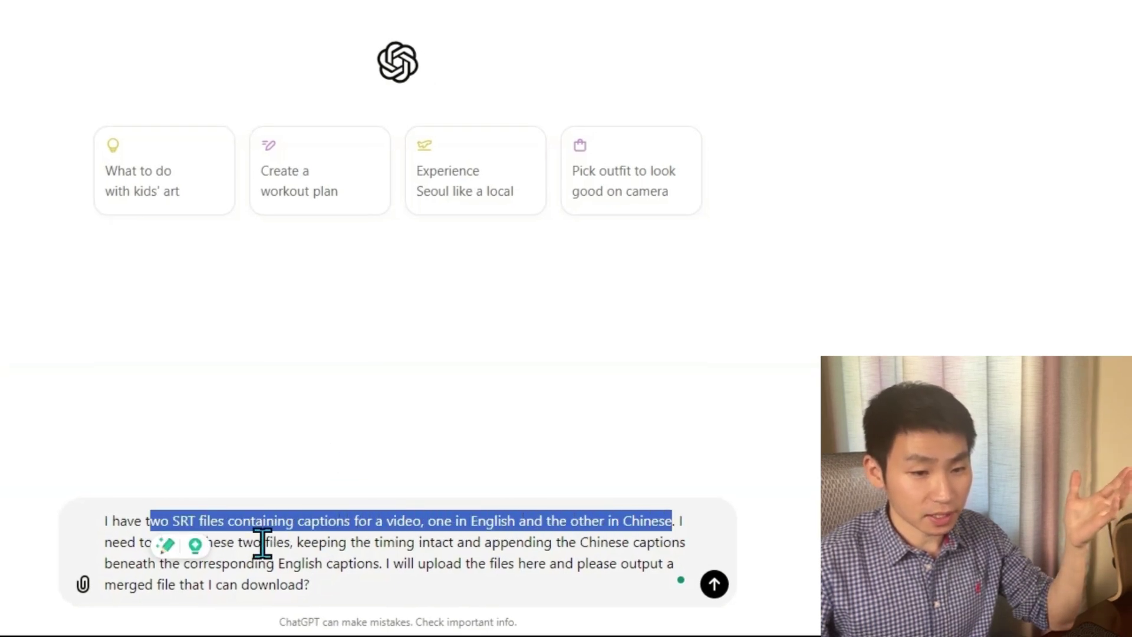
left_click(71, 552)
left_click_drag(117, 541, 316, 541)
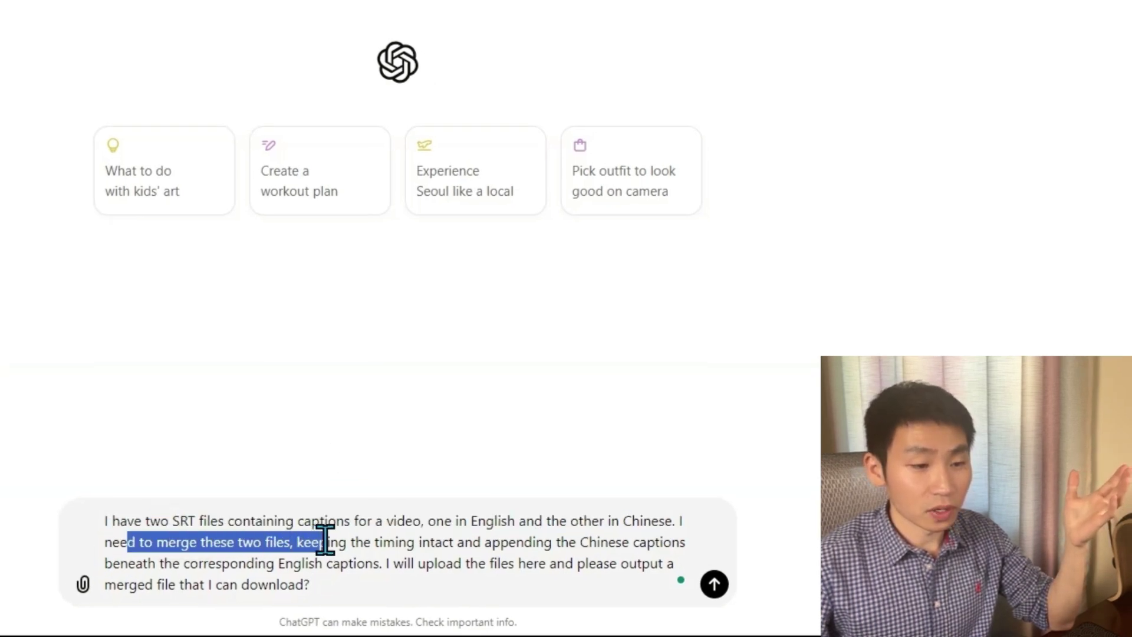
left_click(327, 541)
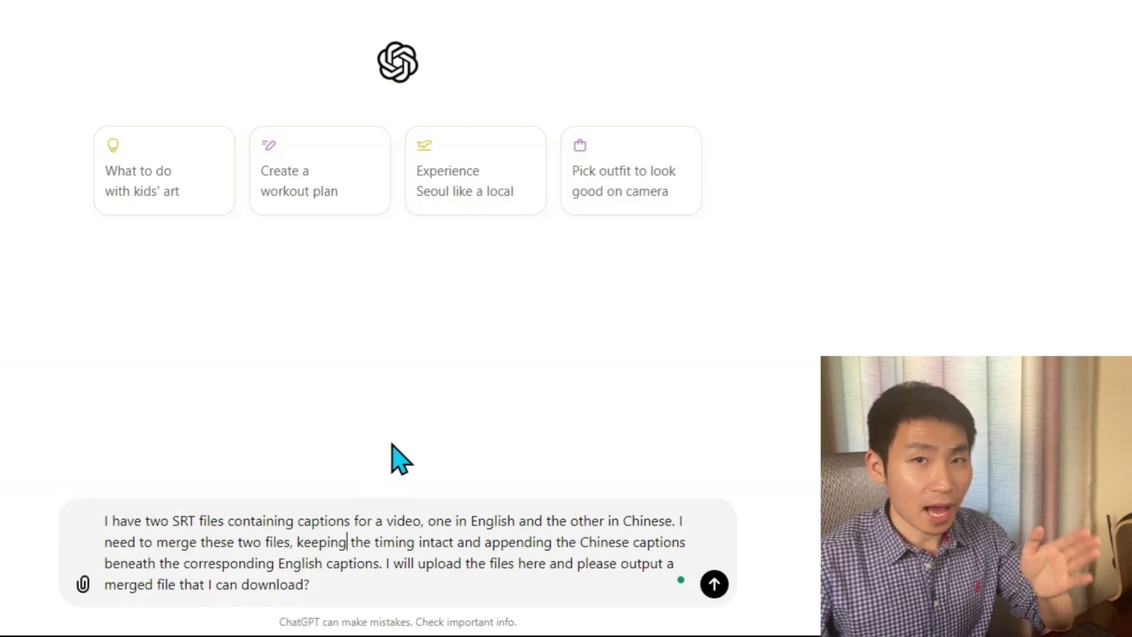
left_click_drag(295, 542, 689, 543)
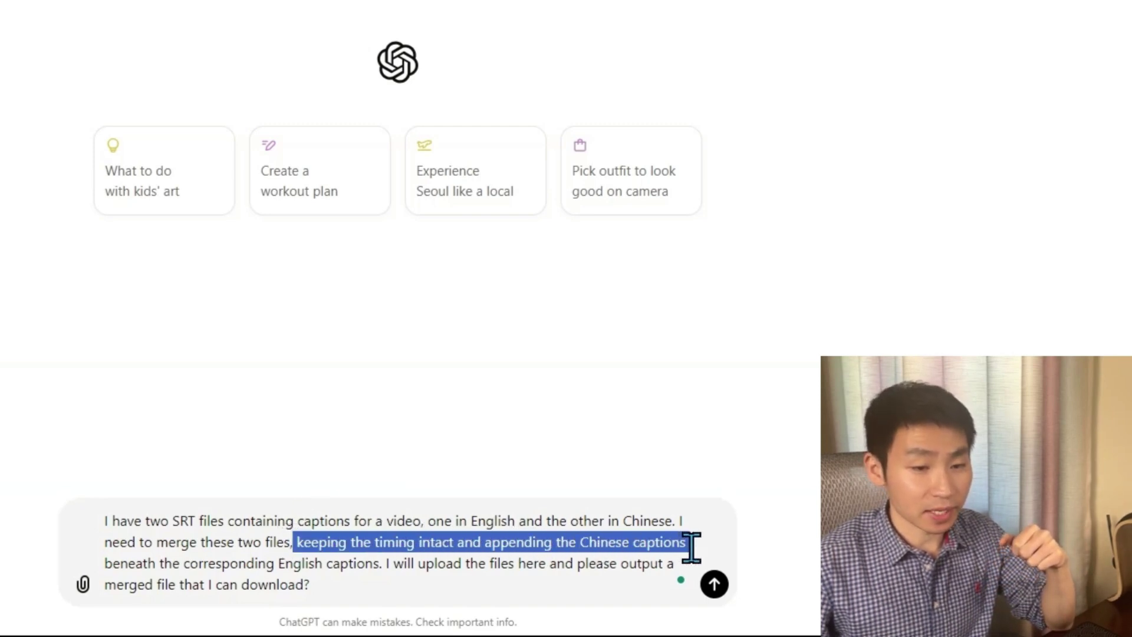
key("ctrl+Home")
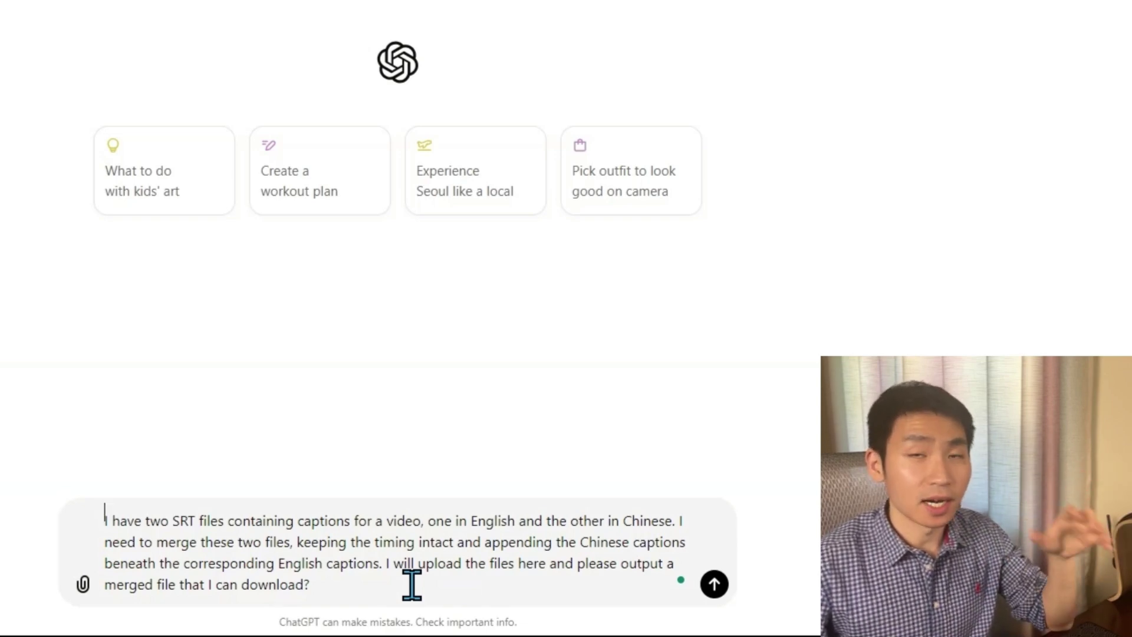
left_click(411, 583)
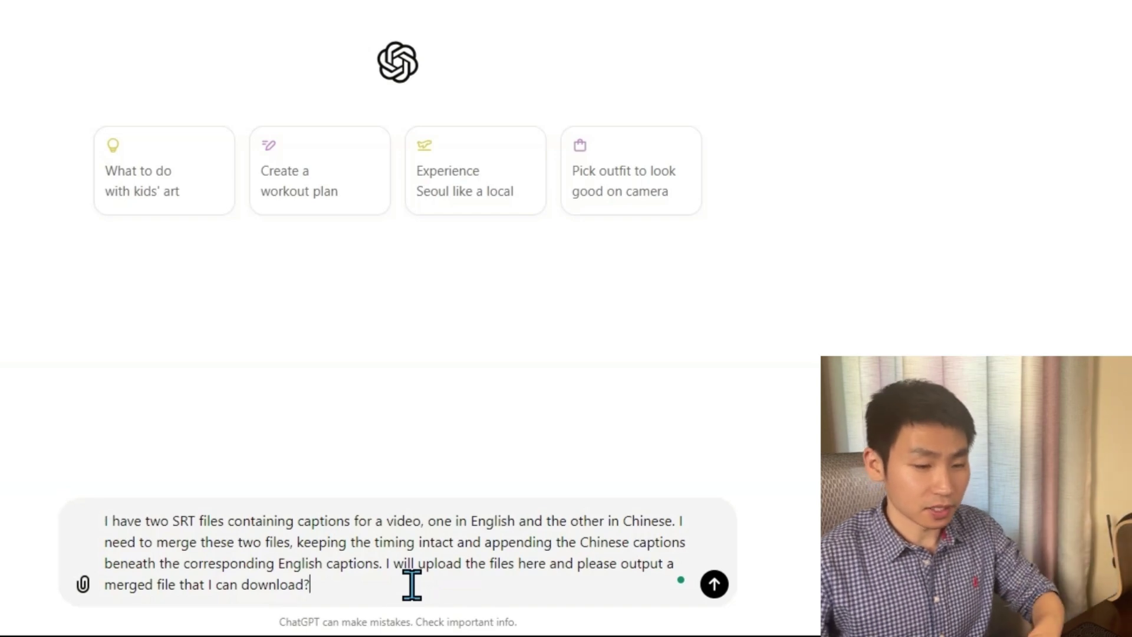
Send the merge request with chinese.srt and english.srt attached.
key("Return")
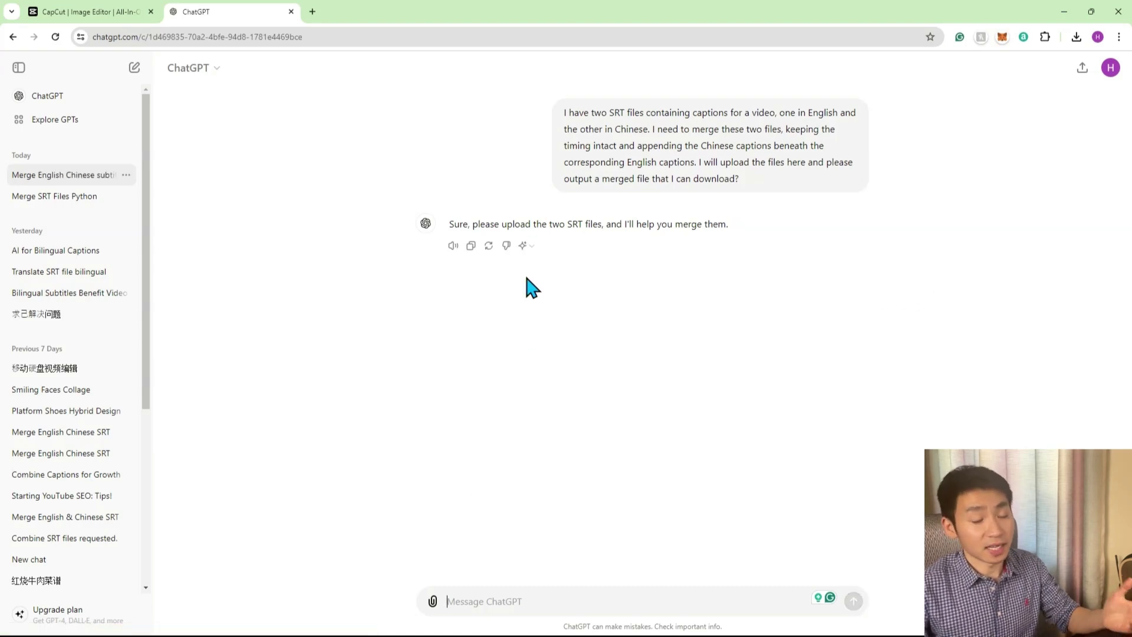
left_click(432, 601)
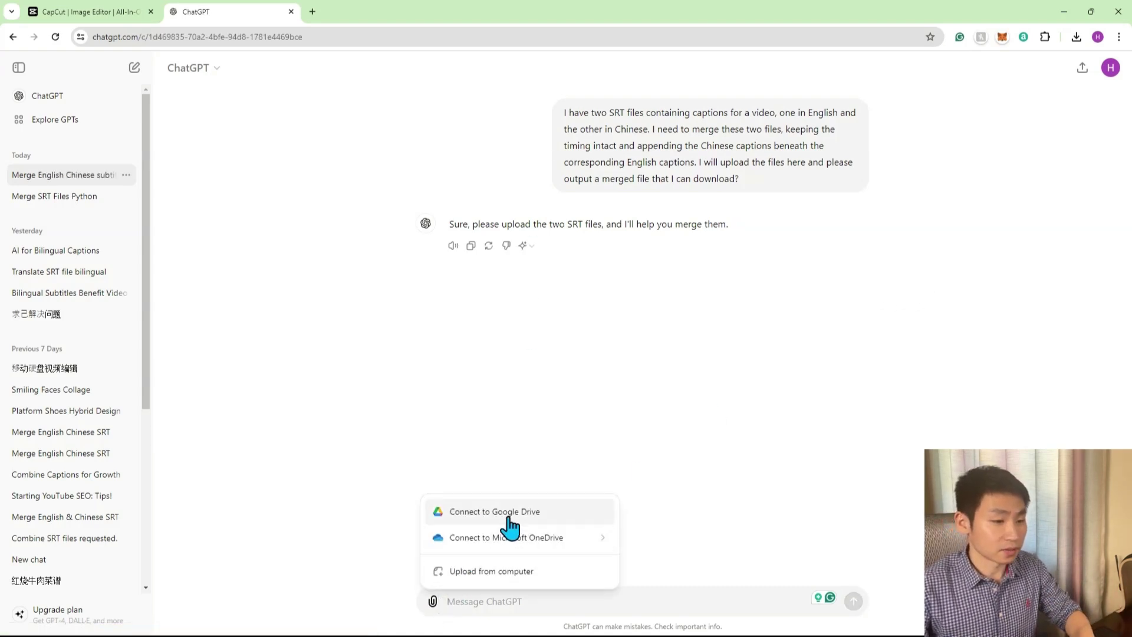
left_click(518, 572)
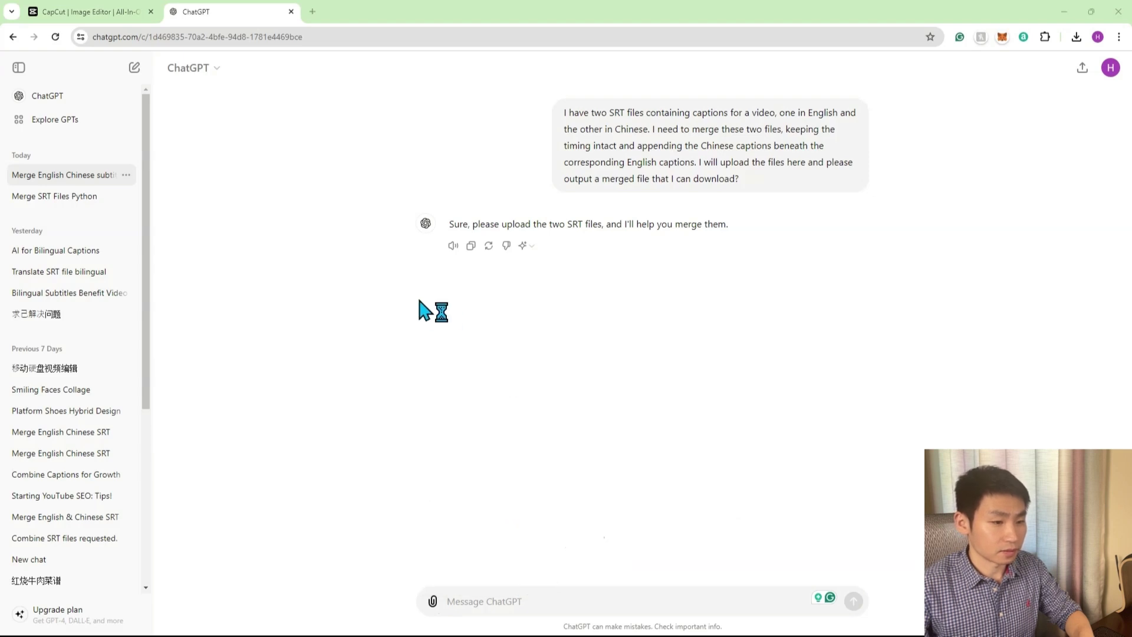
left_click(63, 286)
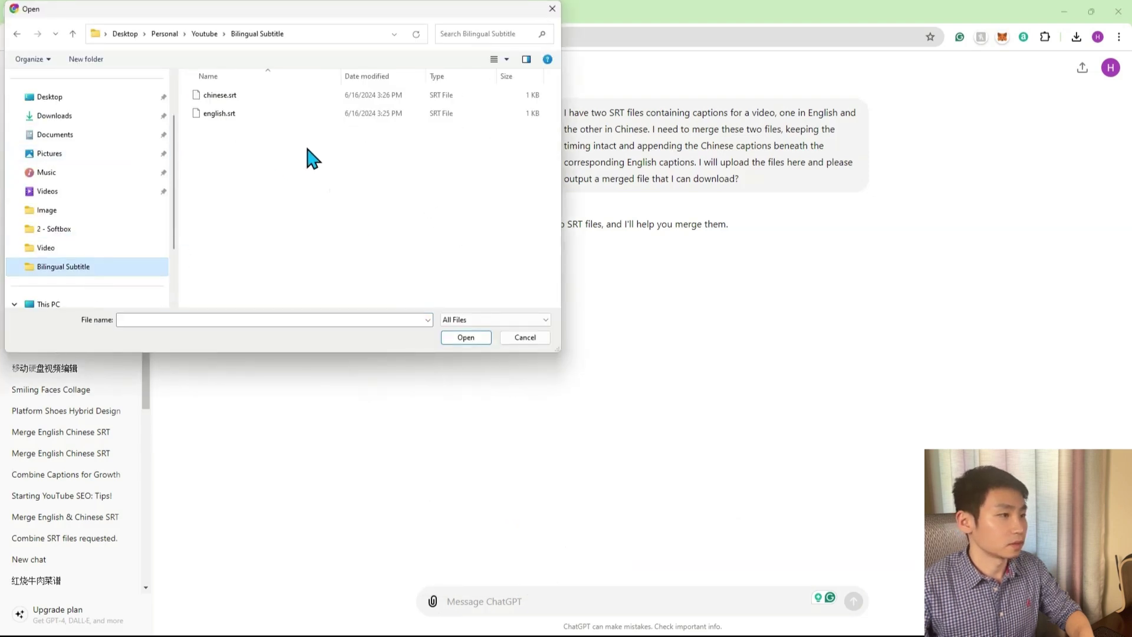
left_click_drag(290, 139, 256, 96)
left_click(467, 339)
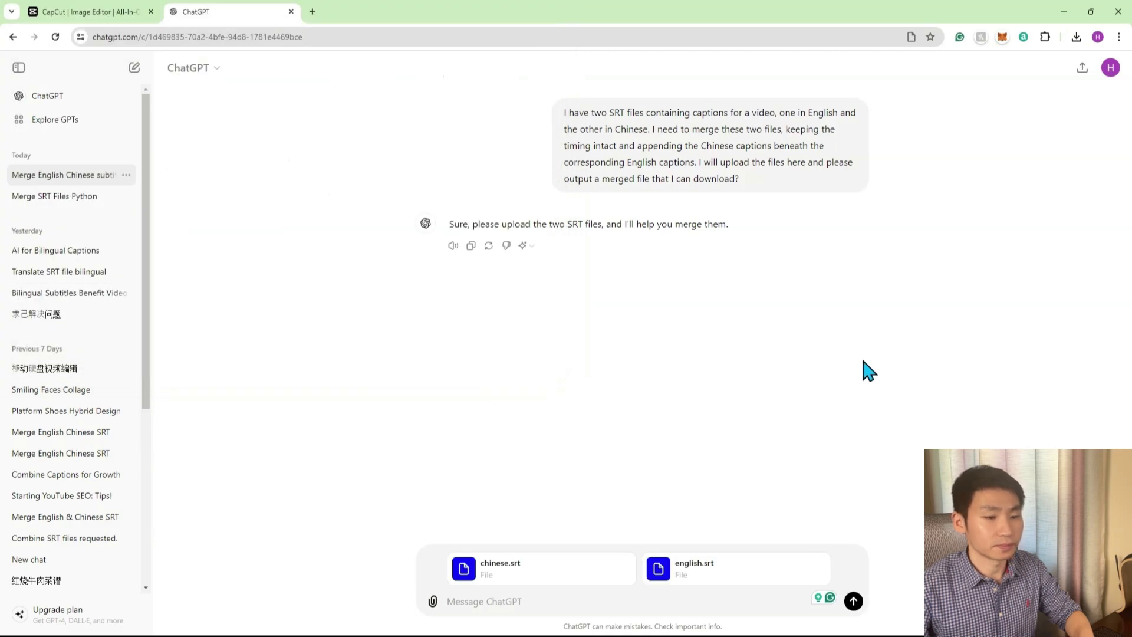
left_click(853, 602)
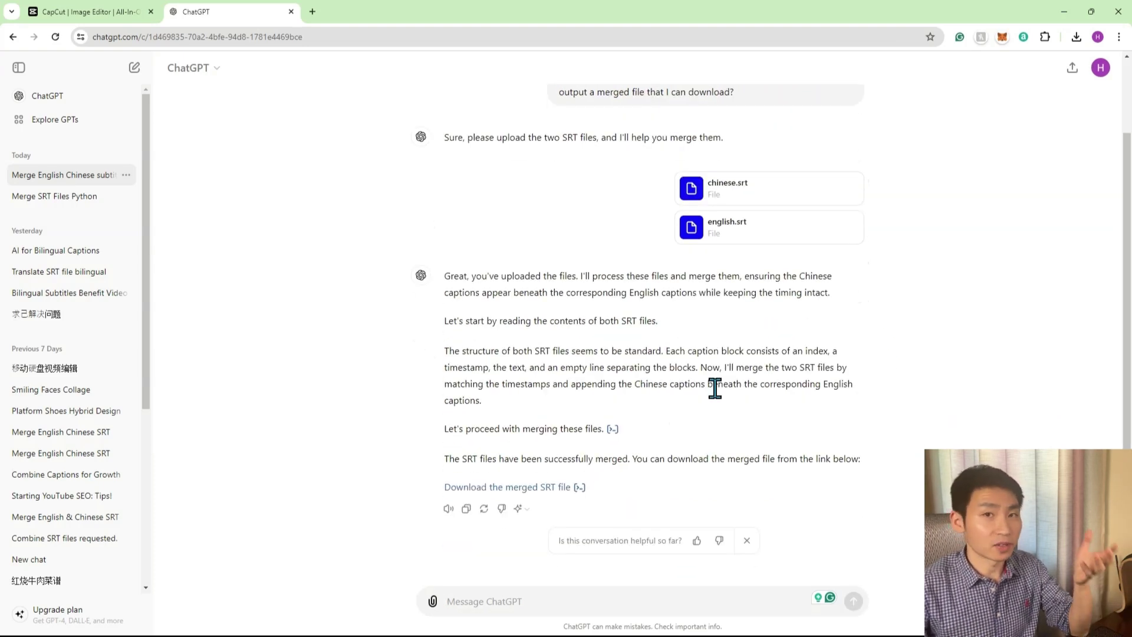
Download ChatGPT's merged subtitles as merged.srt into the Bilingual Subtitle folder.
left_click(495, 486)
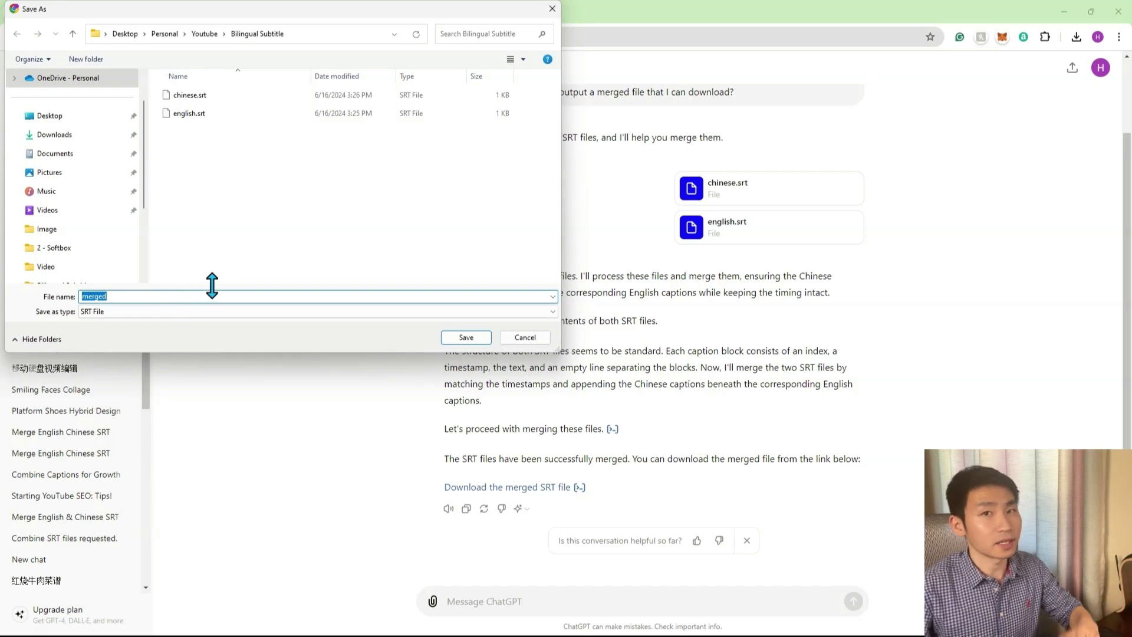
left_click(469, 339)
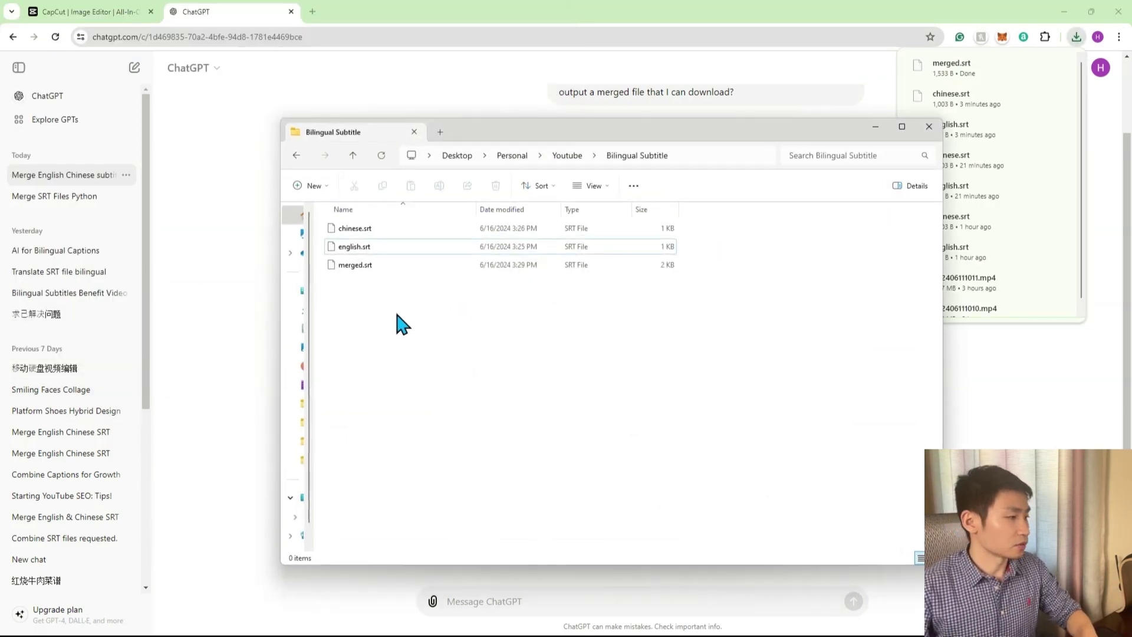
right_click(397, 266)
left_click(626, 308)
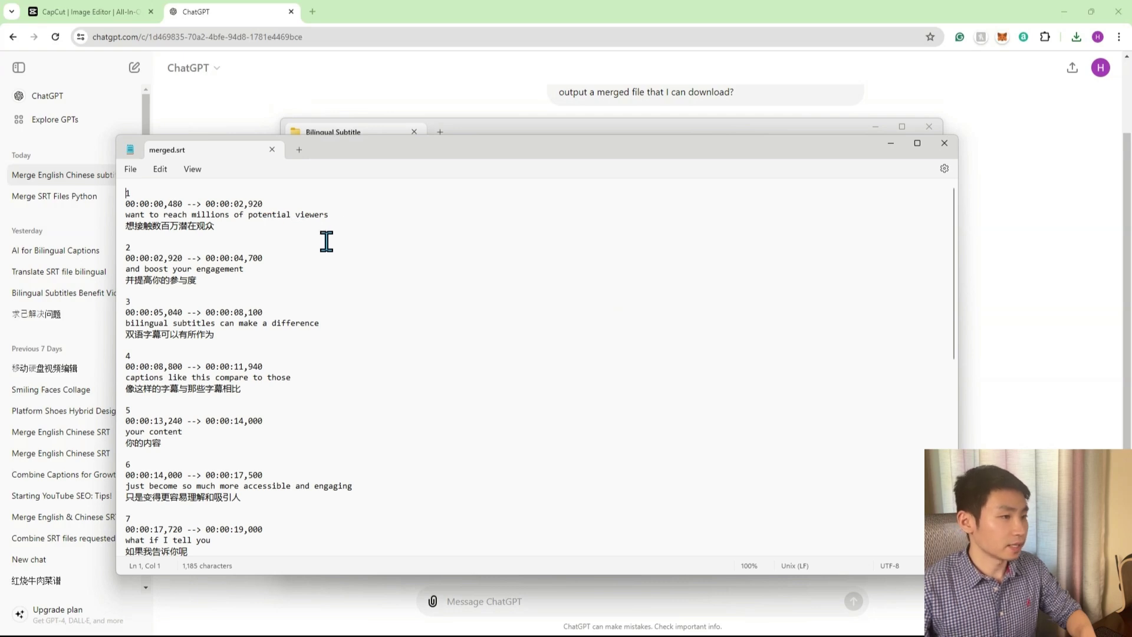
scroll(348, 253, "down", 2)
scroll(365, 280, "down", 2)
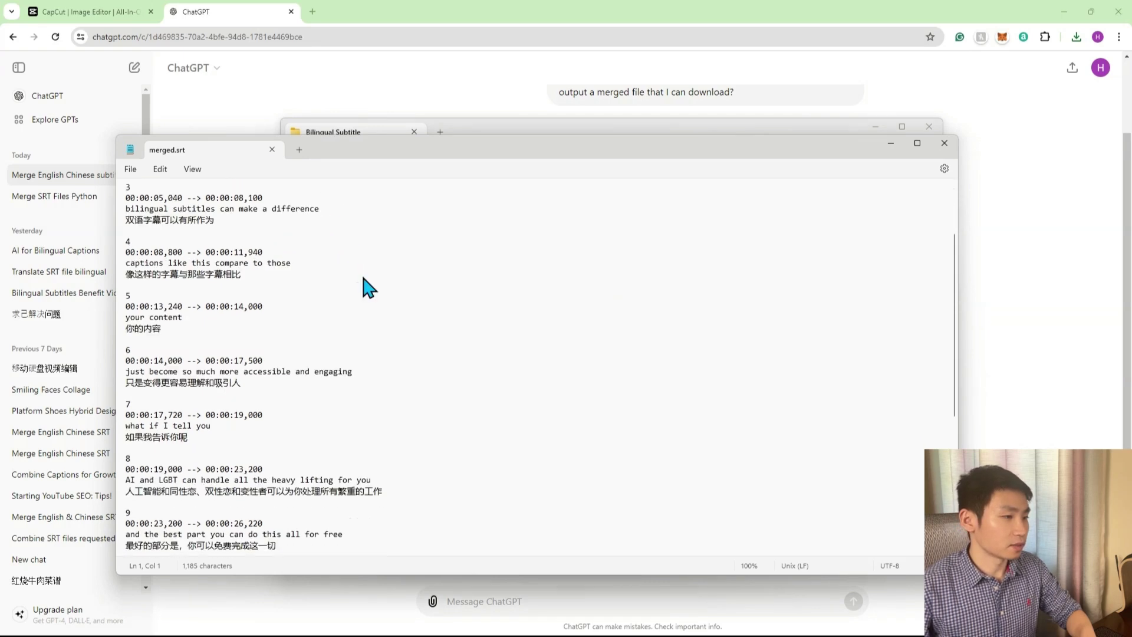
scroll(375, 289, "down", 2)
scroll(392, 303, "down", 2)
scroll(409, 309, "down", 3)
scroll(417, 324, "down", 2)
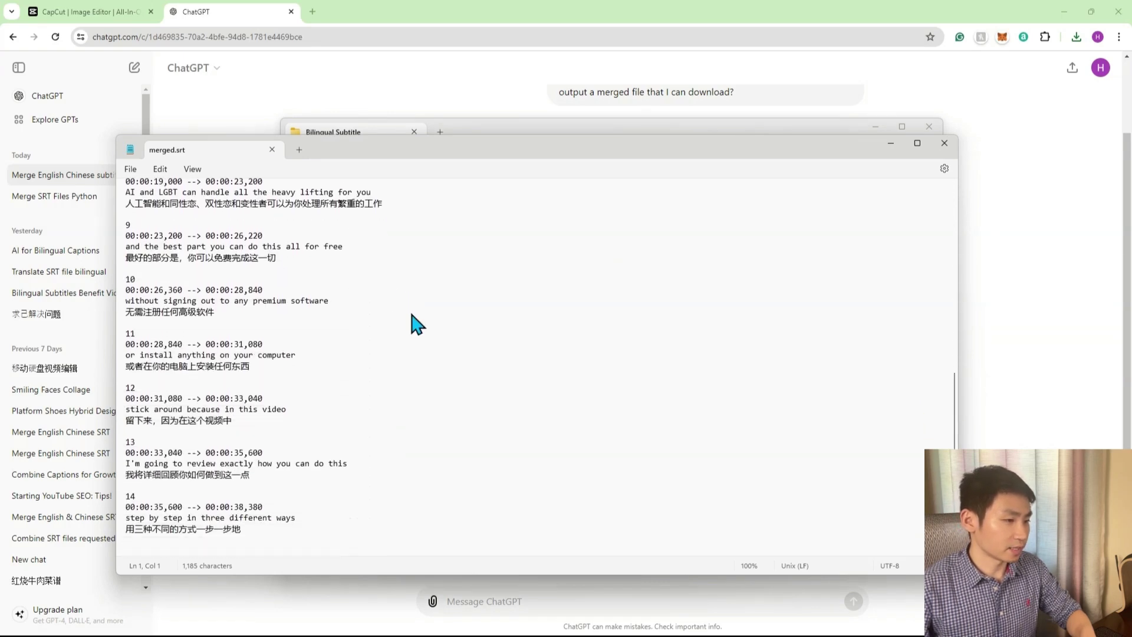
scroll(415, 330, "up", 5)
scroll(416, 329, "up", 5)
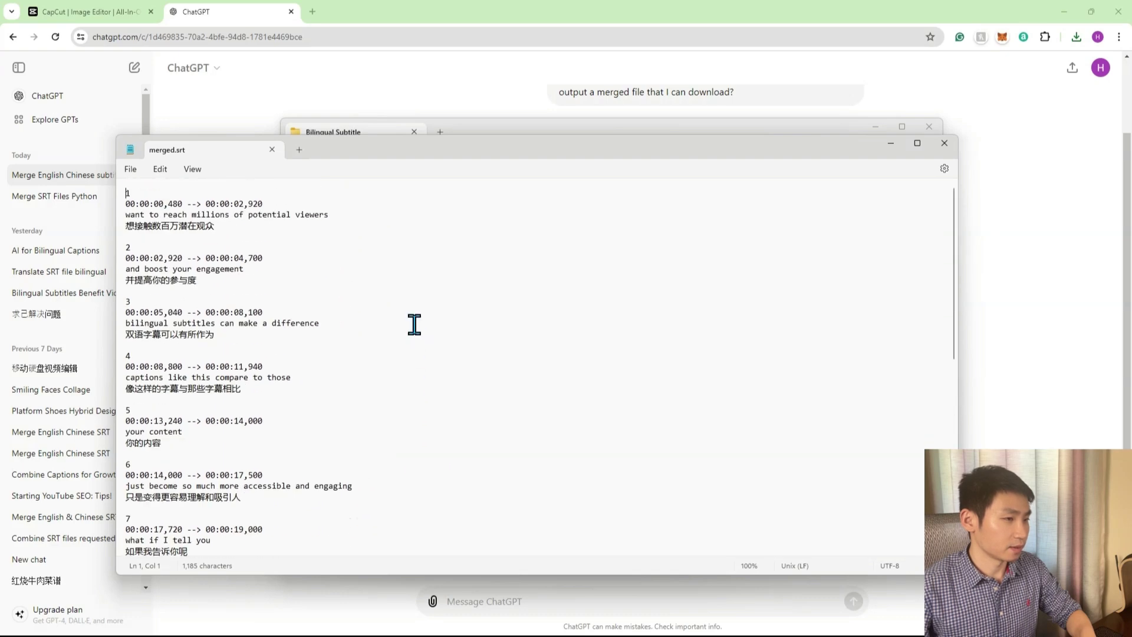
left_click(944, 143)
Delete all existing Chinese captions from CapCut's caption track.
left_click(875, 127)
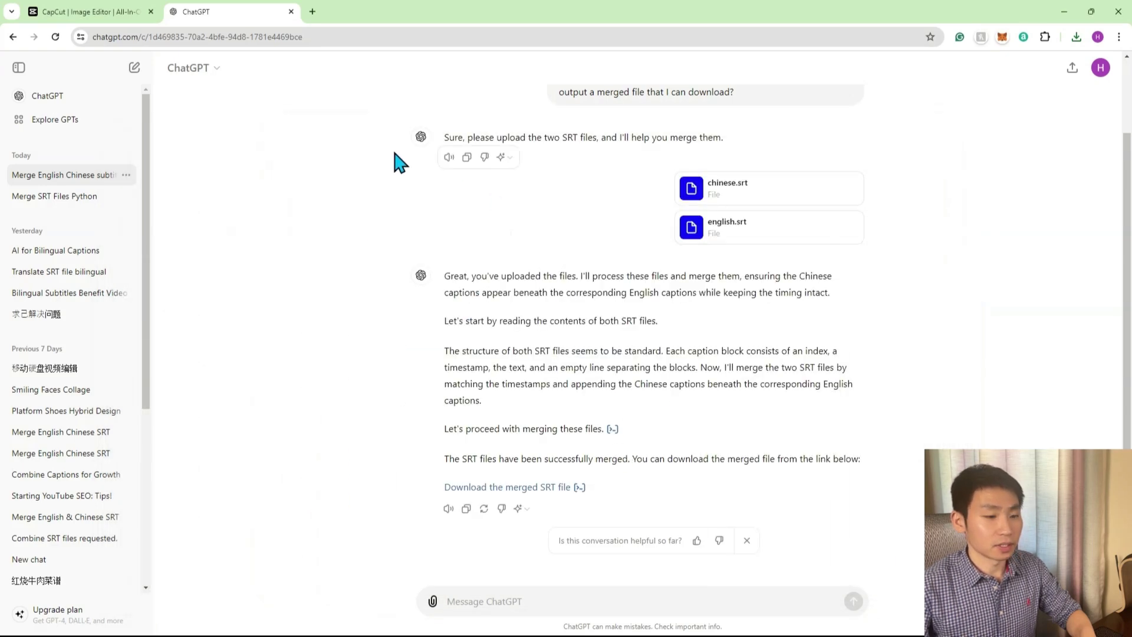
left_click(99, 12)
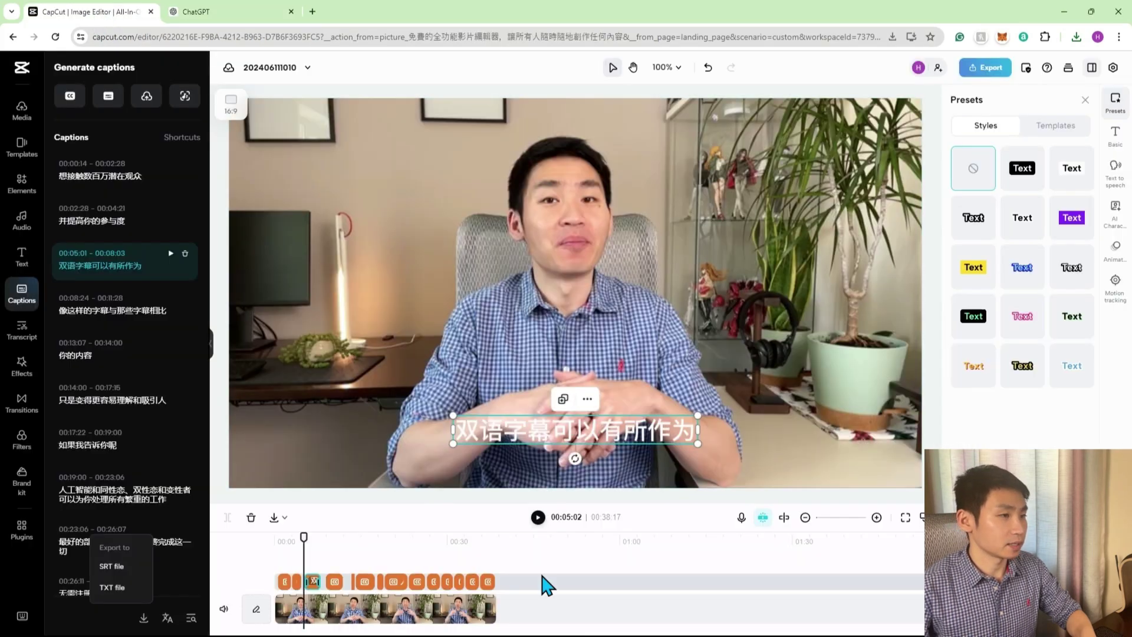
left_click_drag(539, 582, 271, 557)
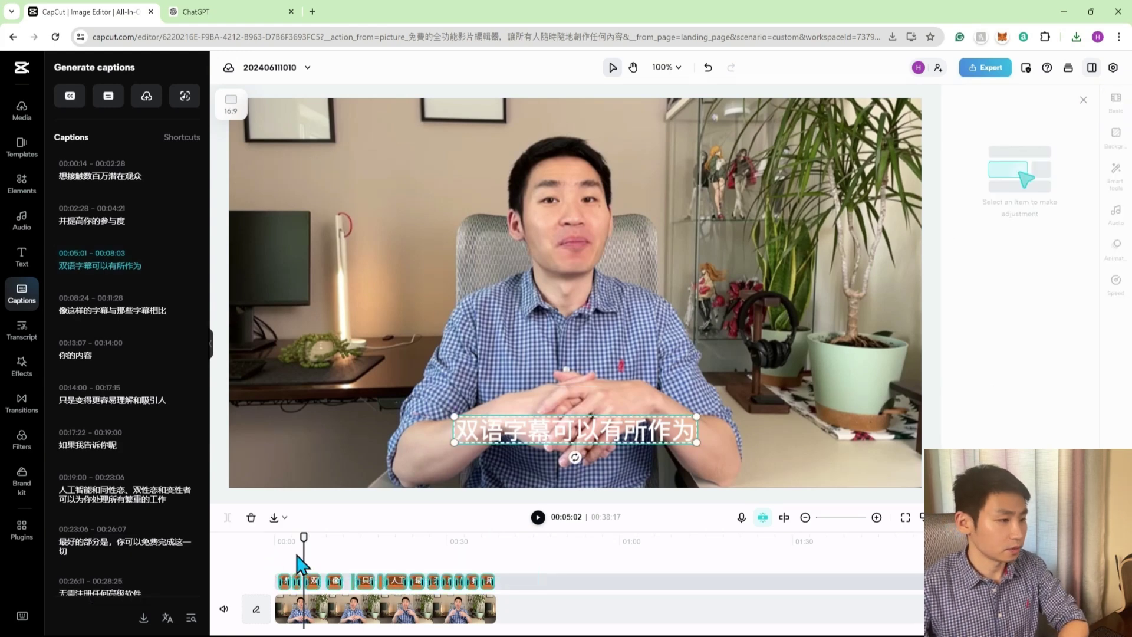
key("Delete")
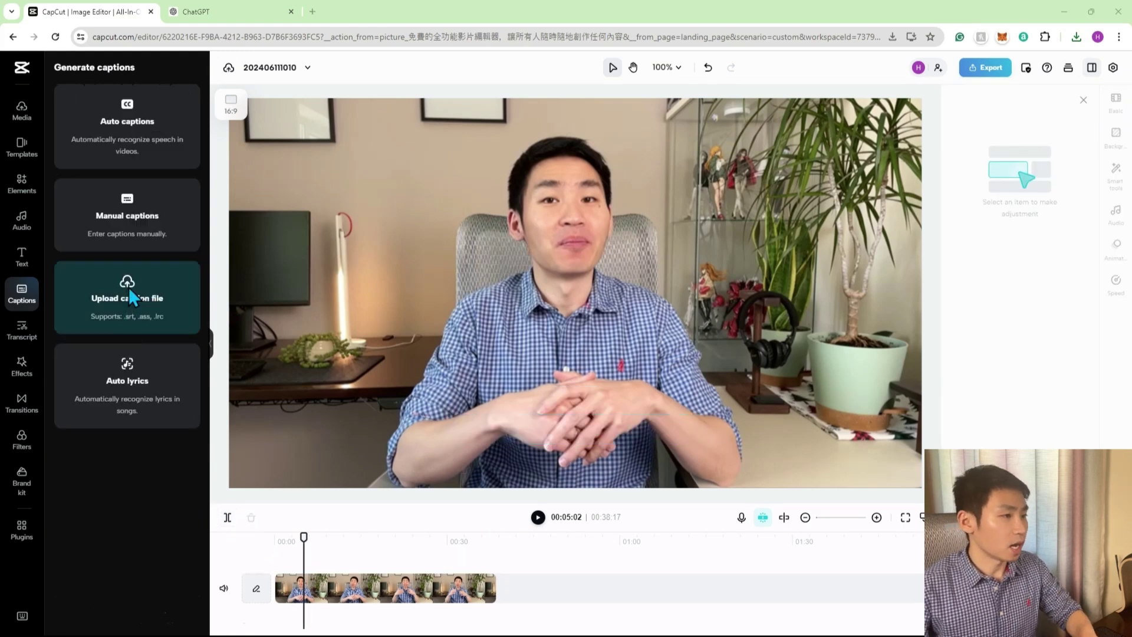
Import merged.srt from the Bilingual Subtitle folder and preview the bilingual captions.
left_click(128, 288)
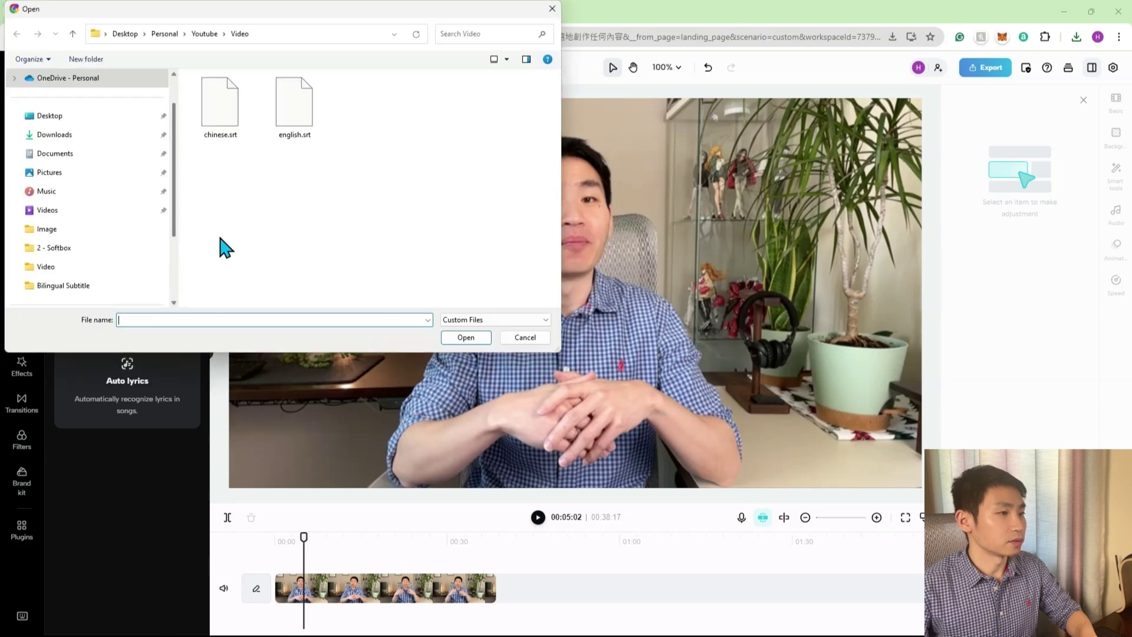
left_click(206, 37)
double_click(239, 98)
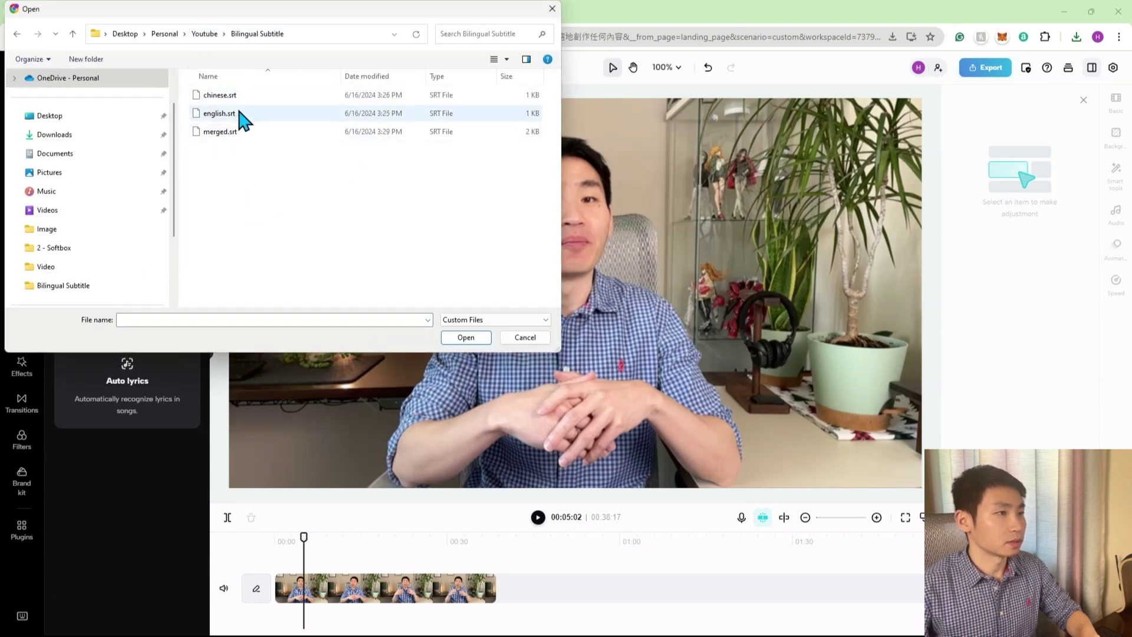
double_click(235, 132)
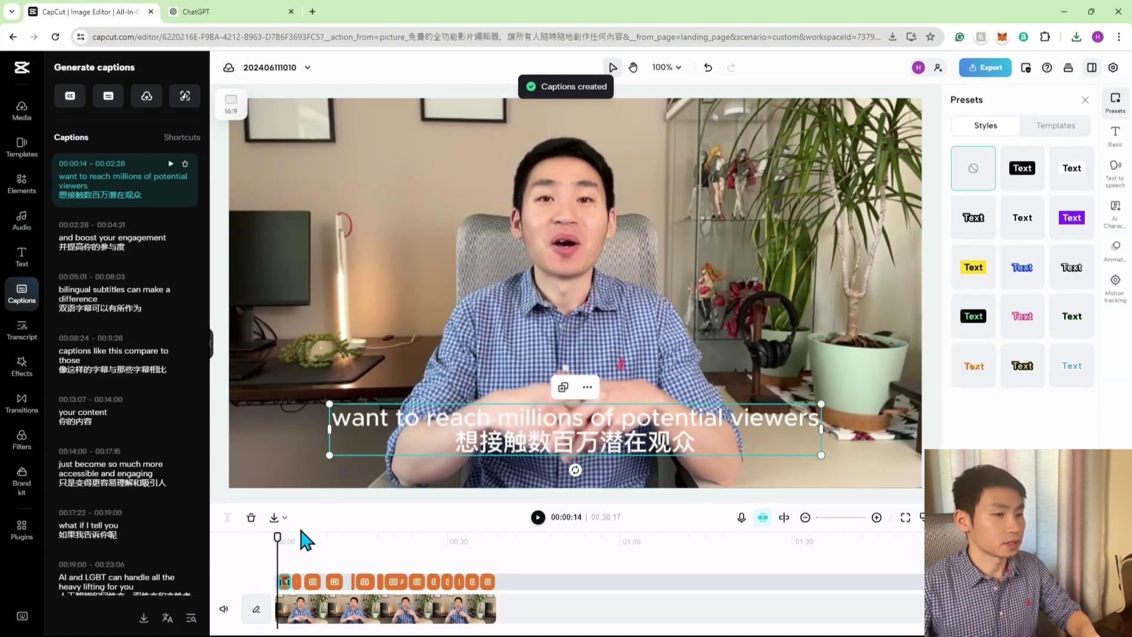
left_click(538, 518)
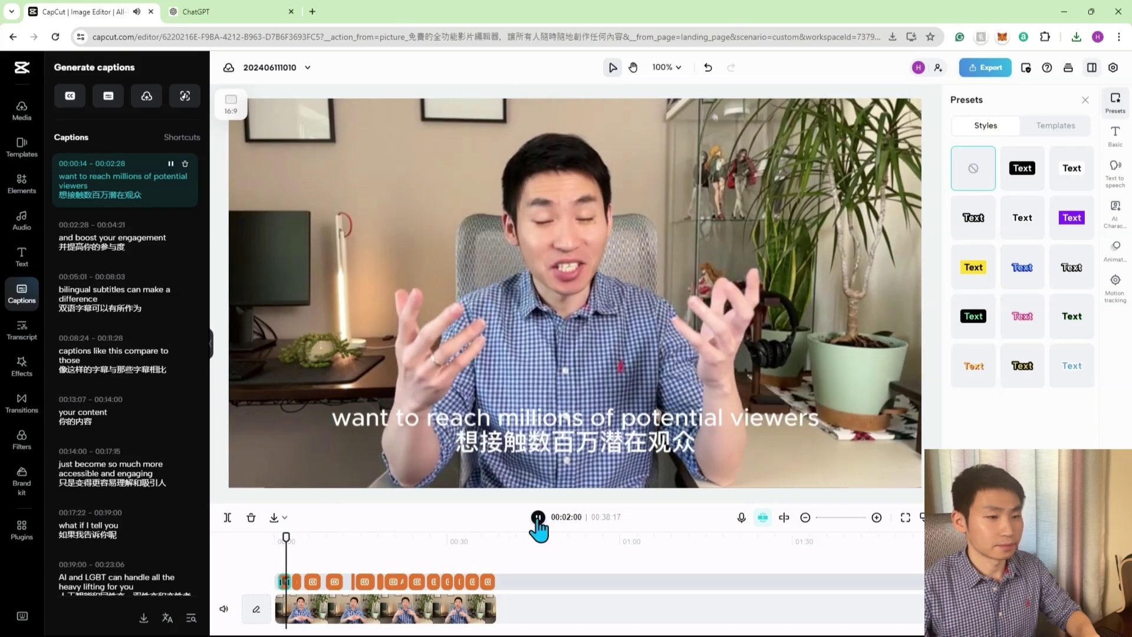
left_click(538, 518)
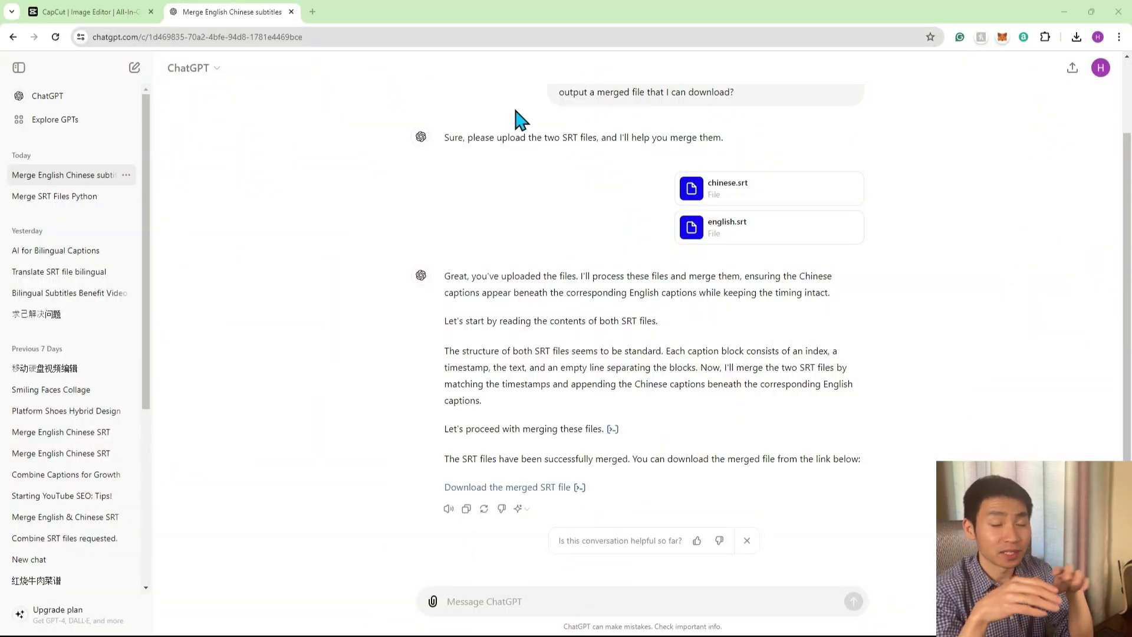
Copy the earlier merge prompt and paste it into the message box.
scroll(517, 118, "up", 2)
left_click_drag(733, 178, 560, 144)
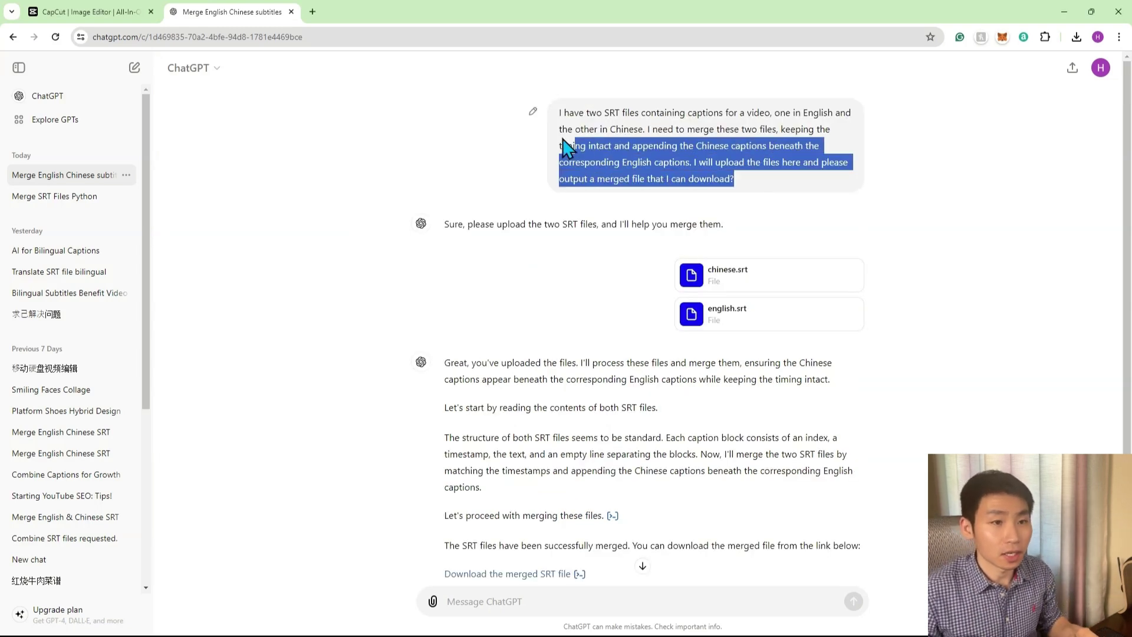
triple_click(559, 112)
key("ctrl+c")
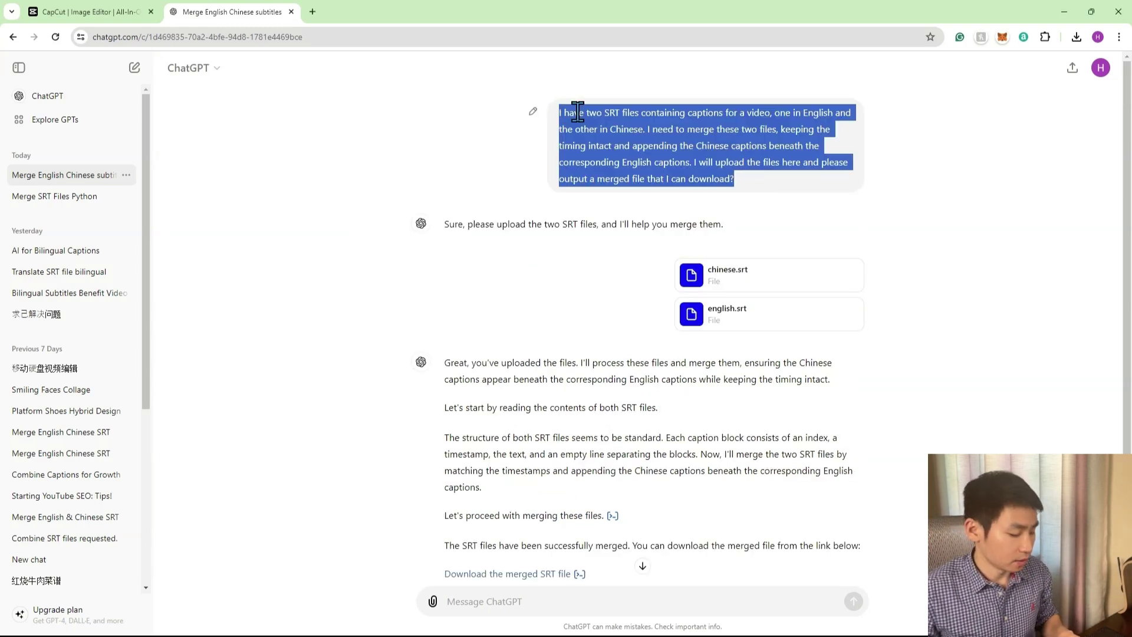
scroll(519, 275, "down", 2)
left_click(537, 599)
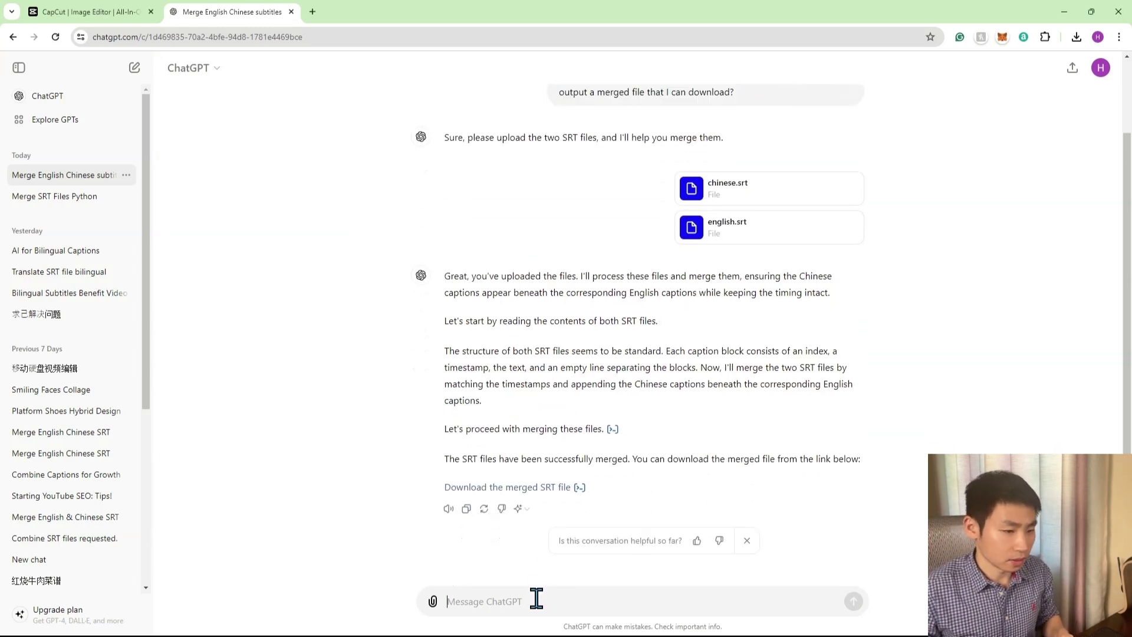
key("ctrl+v")
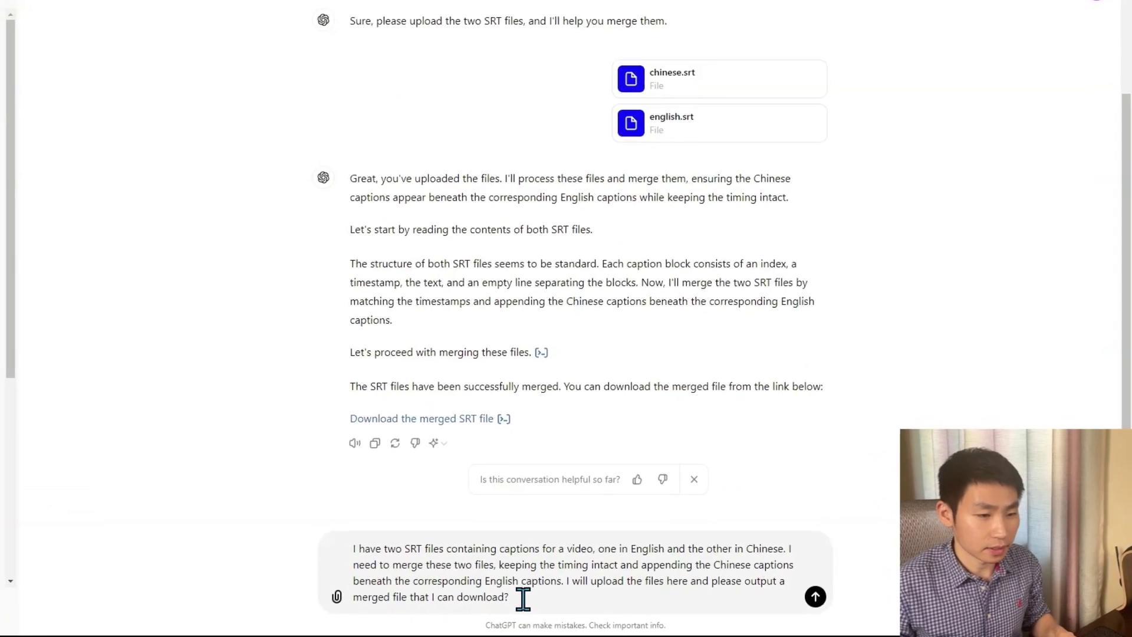
Replace the upload-and-download sentence with a Python script request and send it.
left_click_drag(523, 598, 570, 582)
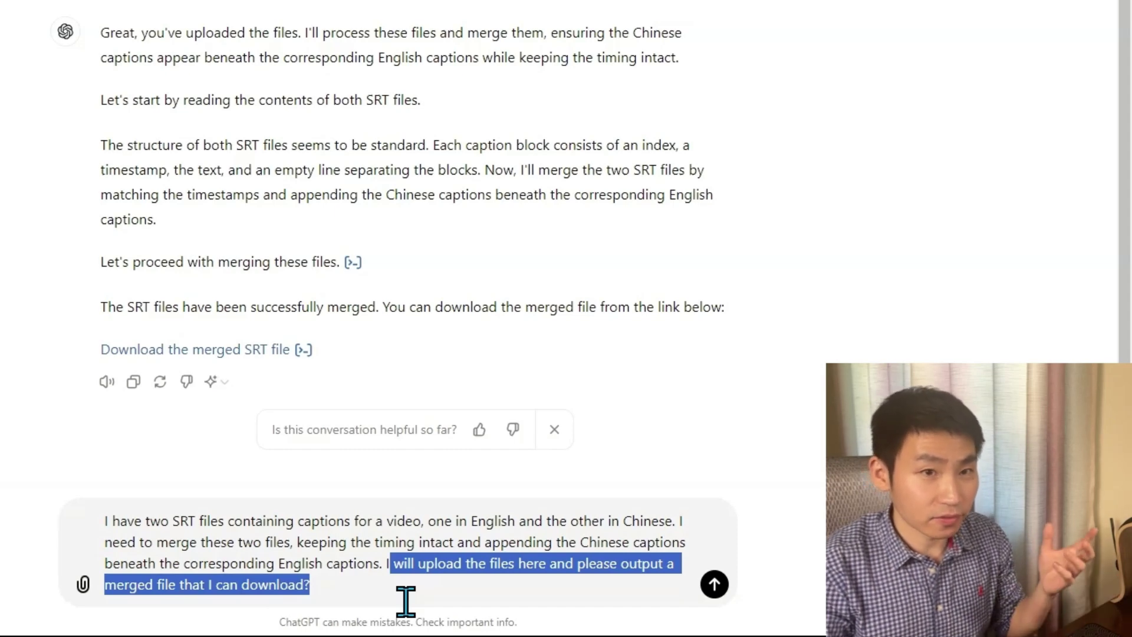
key("BackSpace")
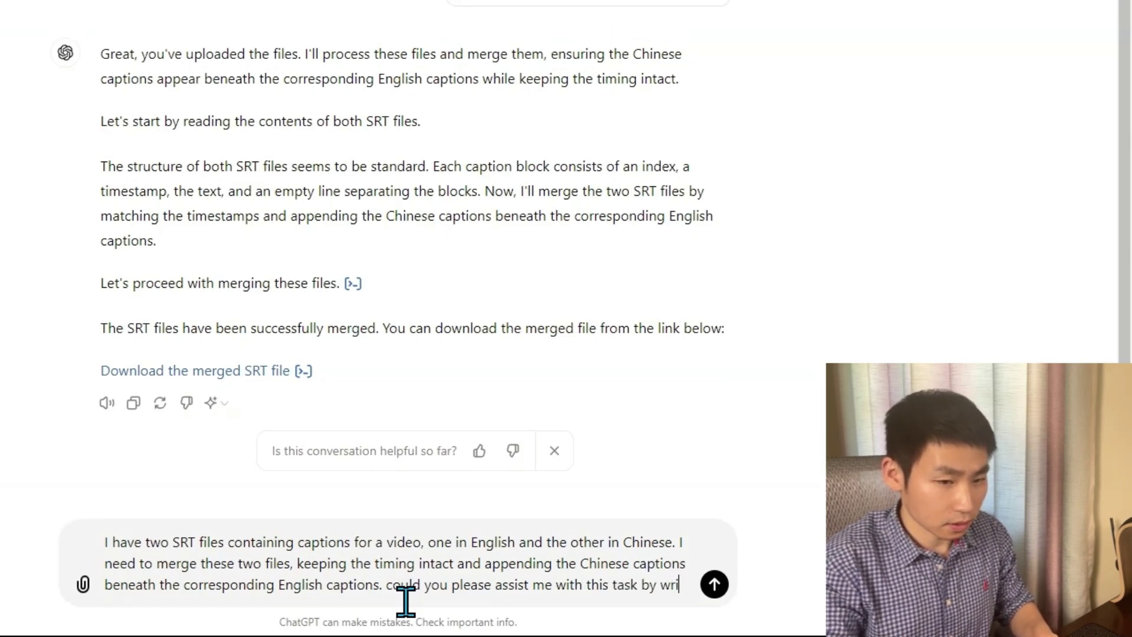
type("ting a python script?")
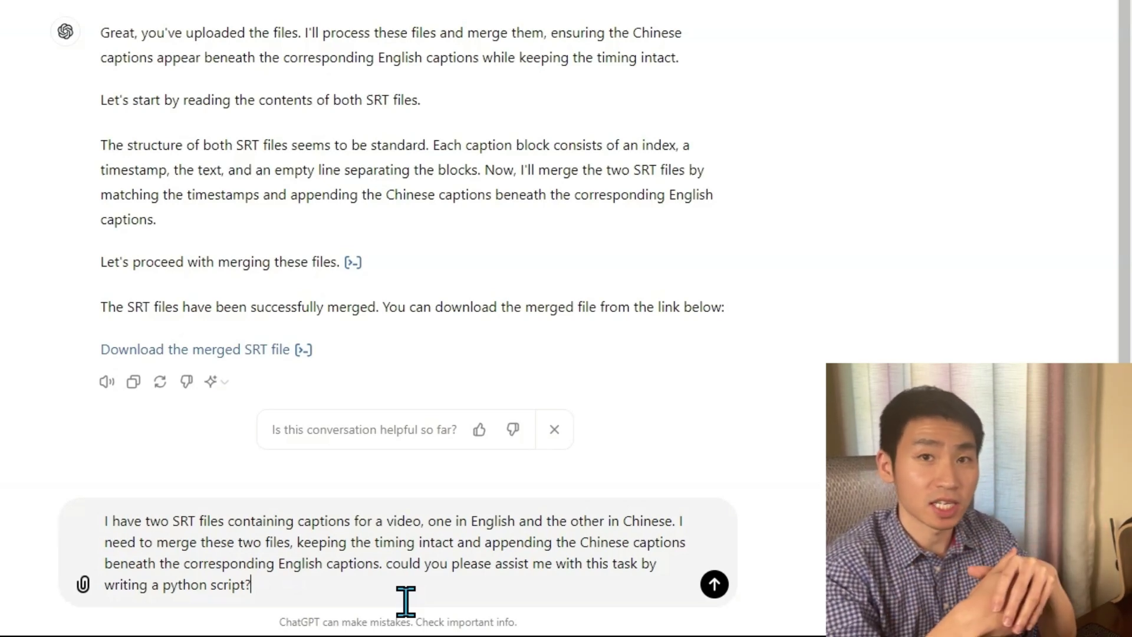
key("Return")
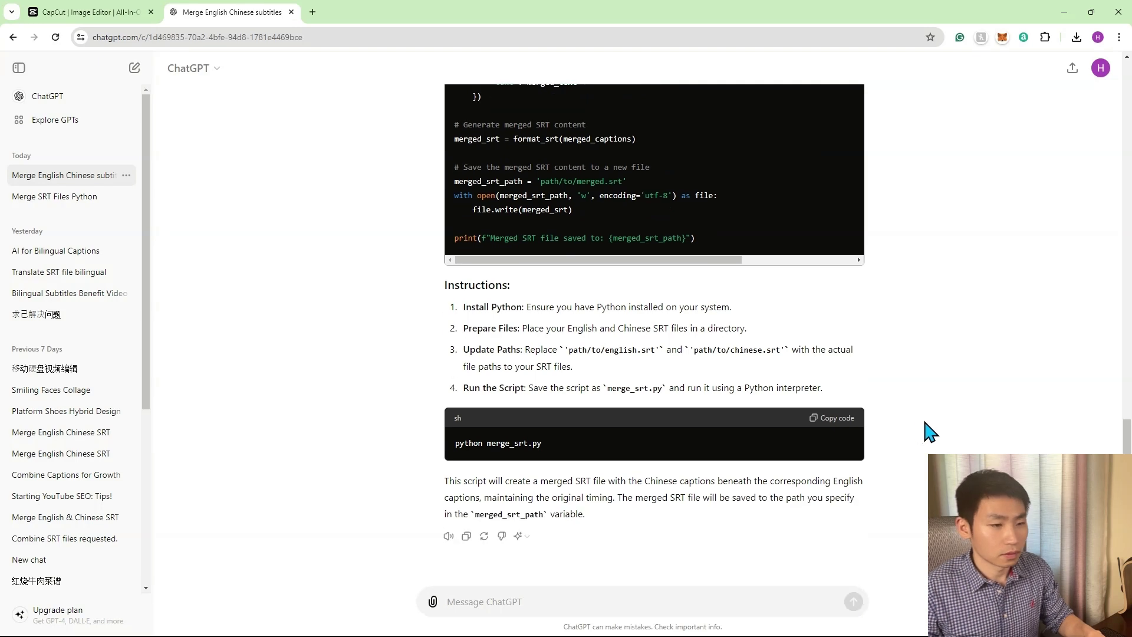
scroll(930, 432, "up", 10)
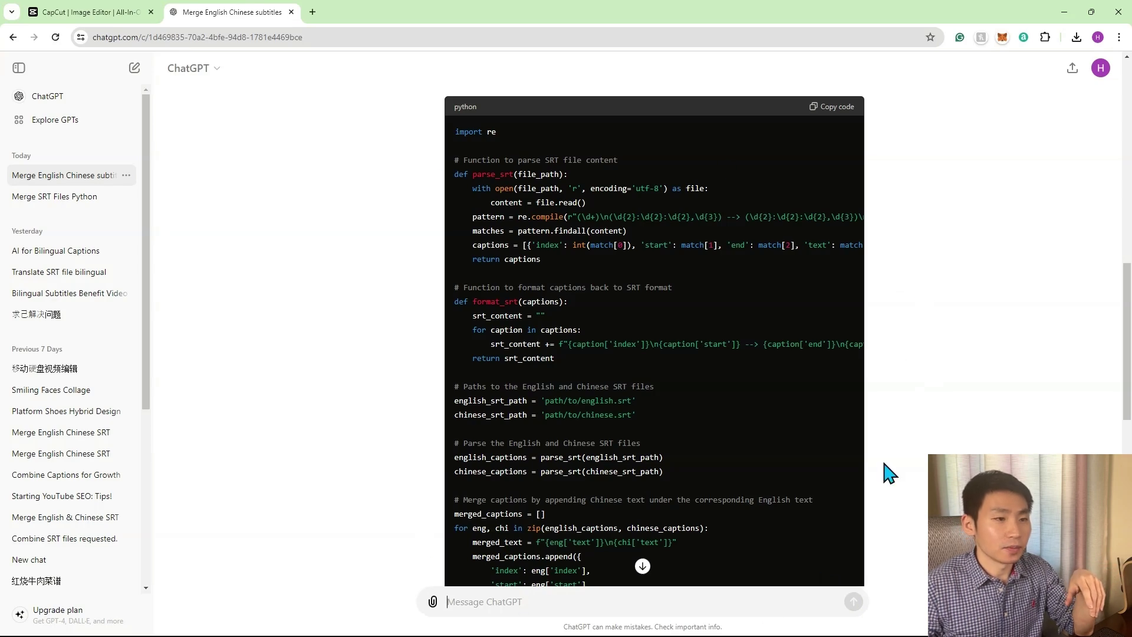
scroll(884, 221, "down", 7)
scroll(914, 258, "down", 2)
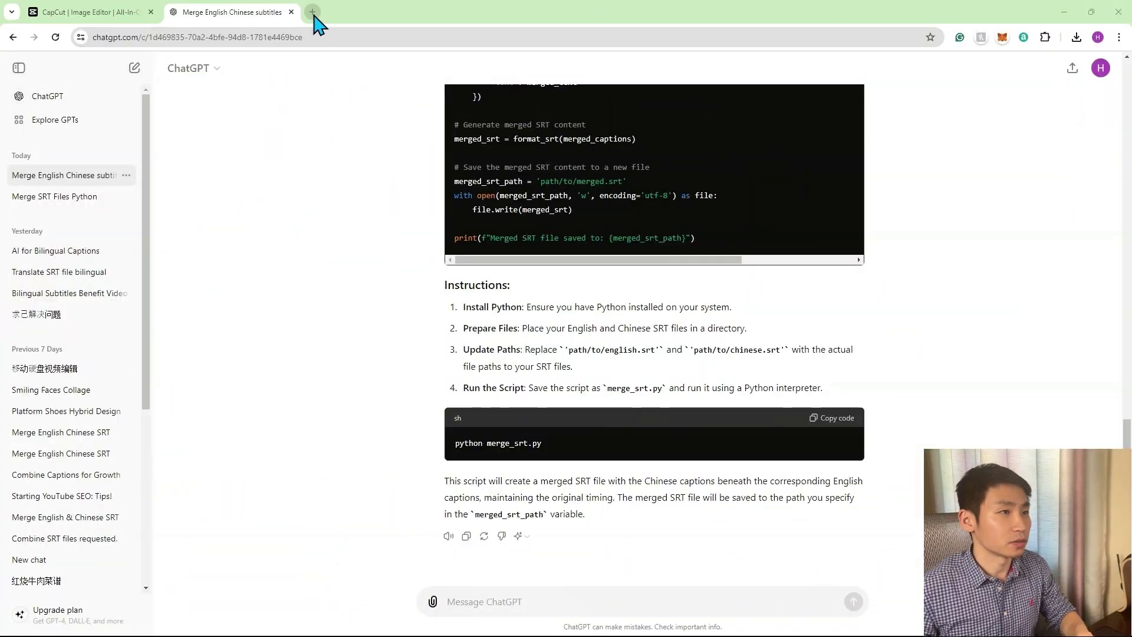
Create a Colab notebook with the pasted merge script, connect a runtime, and show Files.
left_click(312, 12)
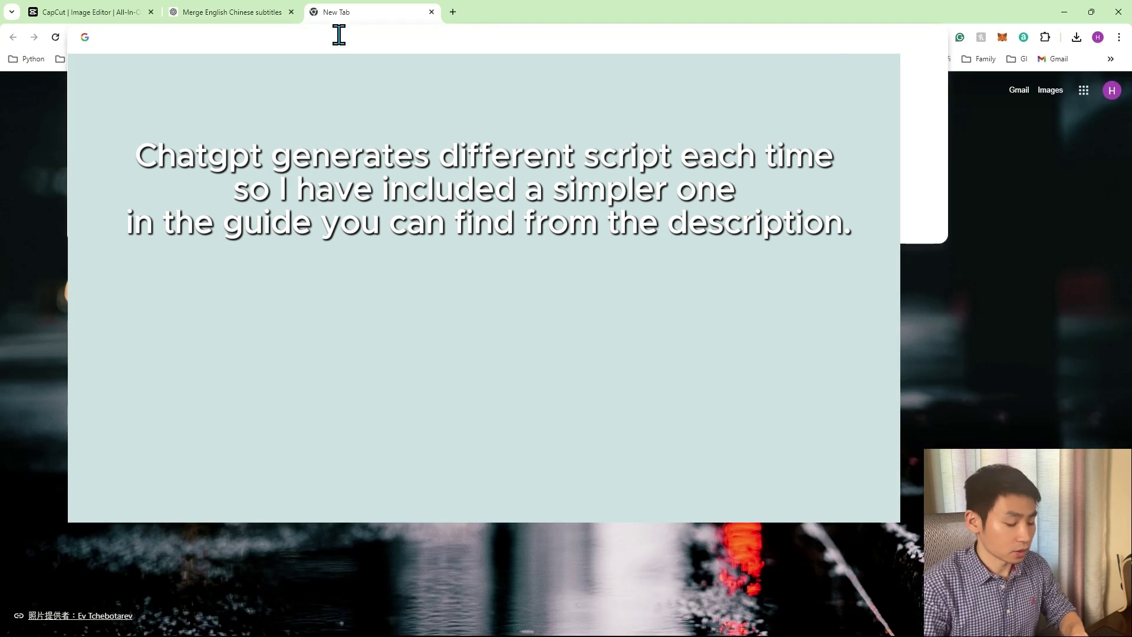
type("co")
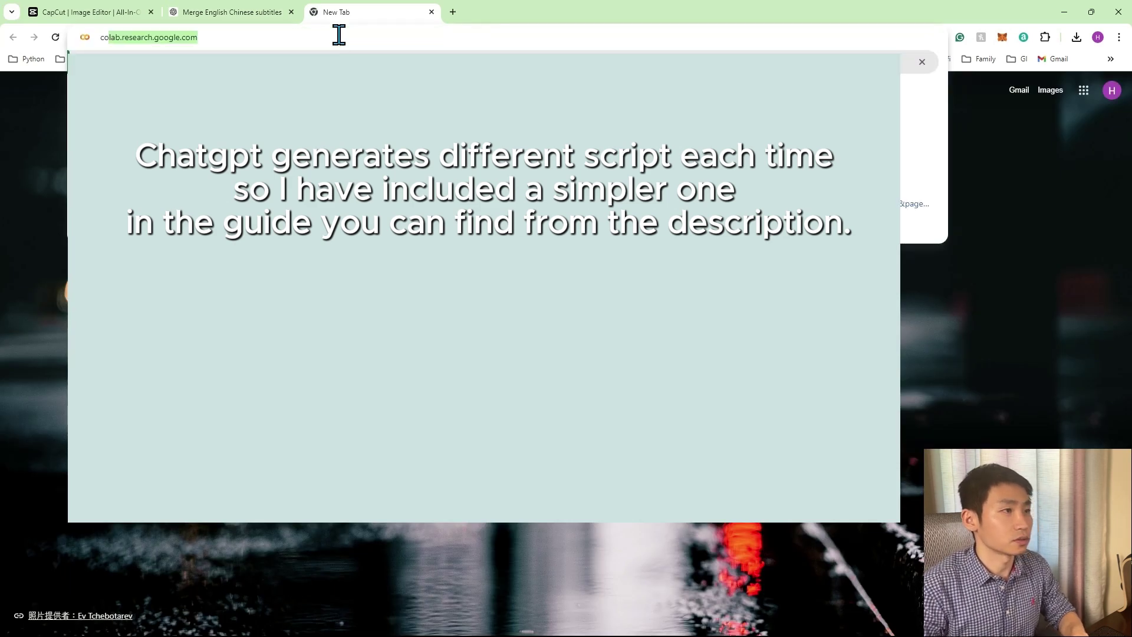
key("Return")
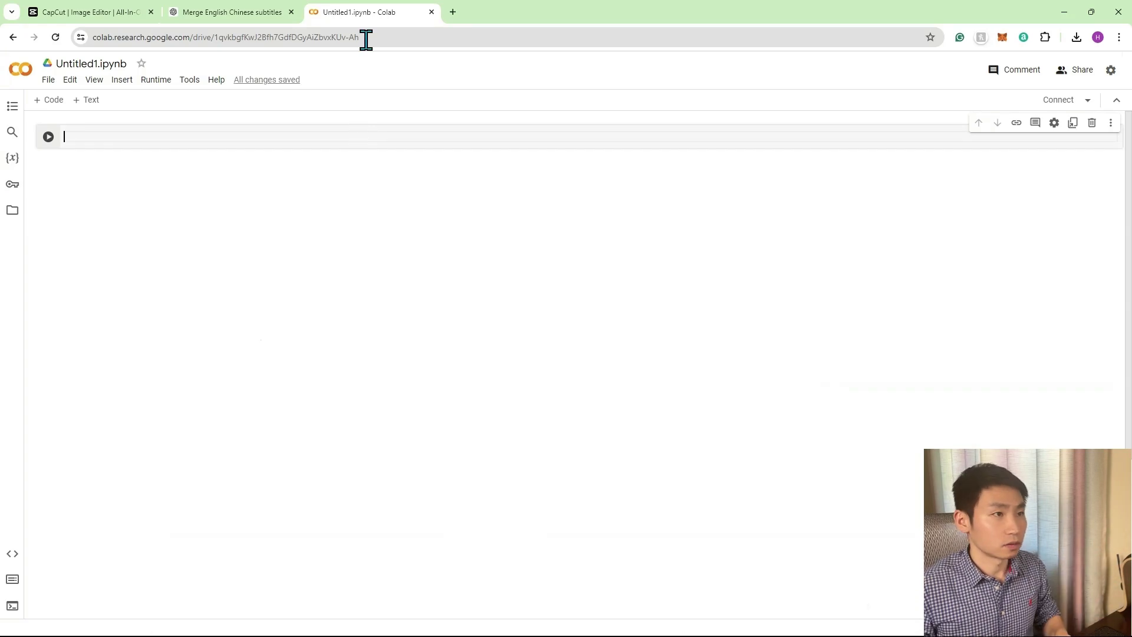
key("ctrl+v")
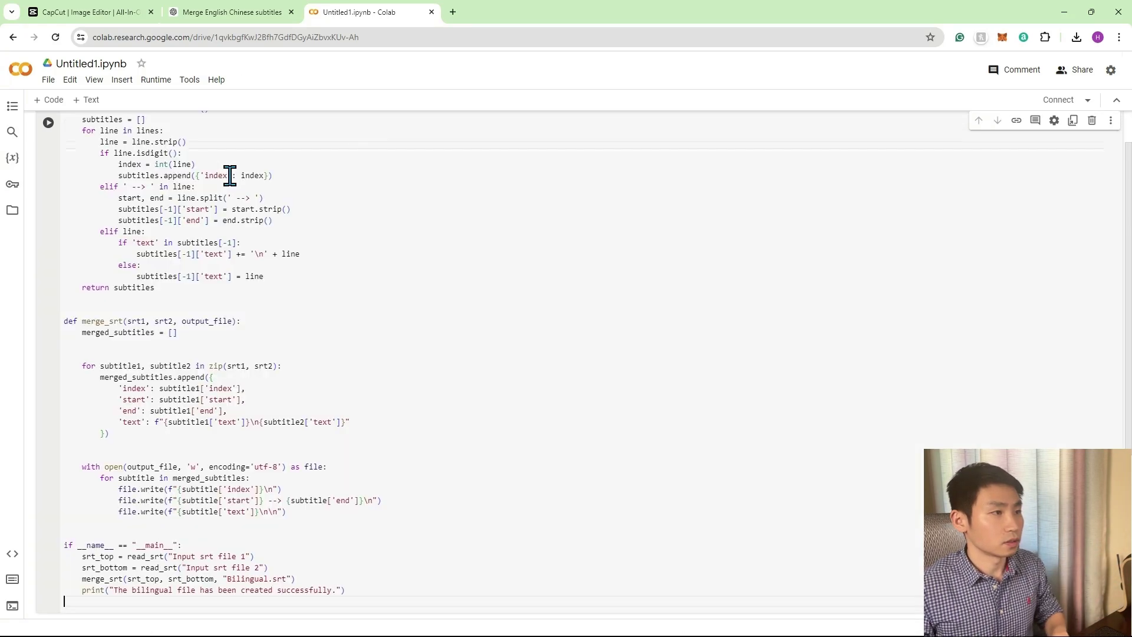
left_click(1058, 100)
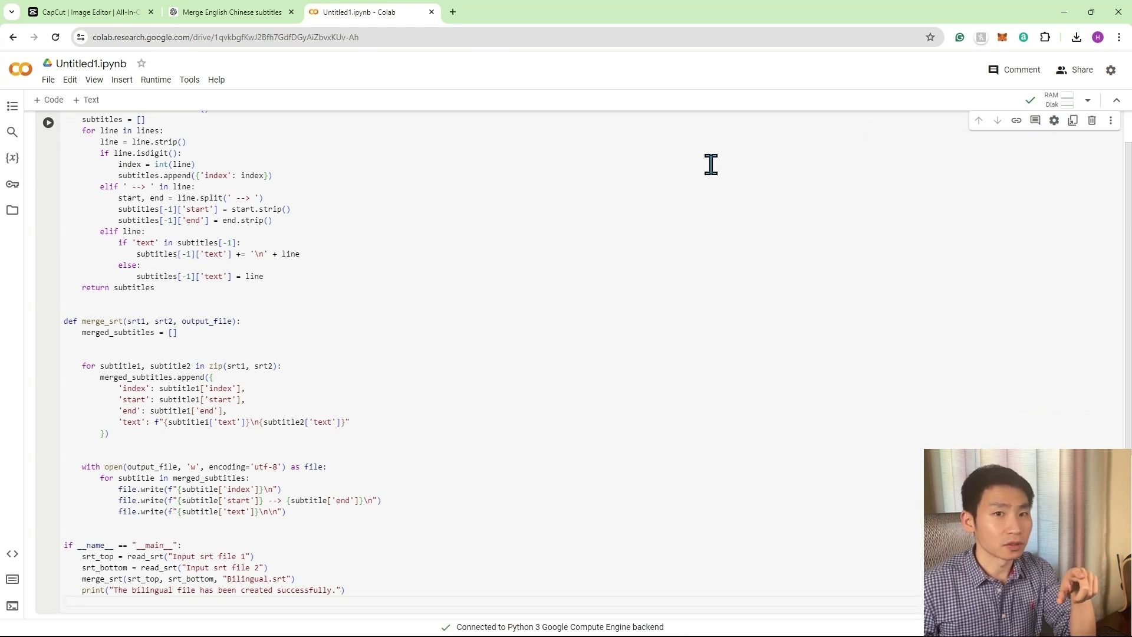
left_click(11, 211)
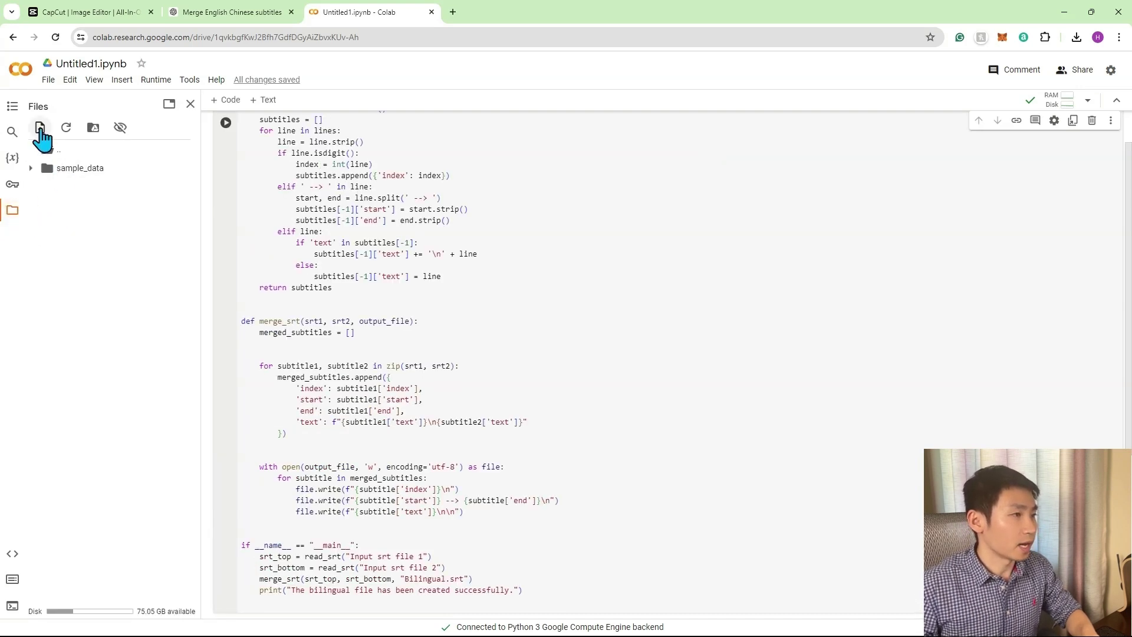
Upload chinese.srt and english.srt into the notebook's files and dismiss the runtime warning.
left_click(40, 127)
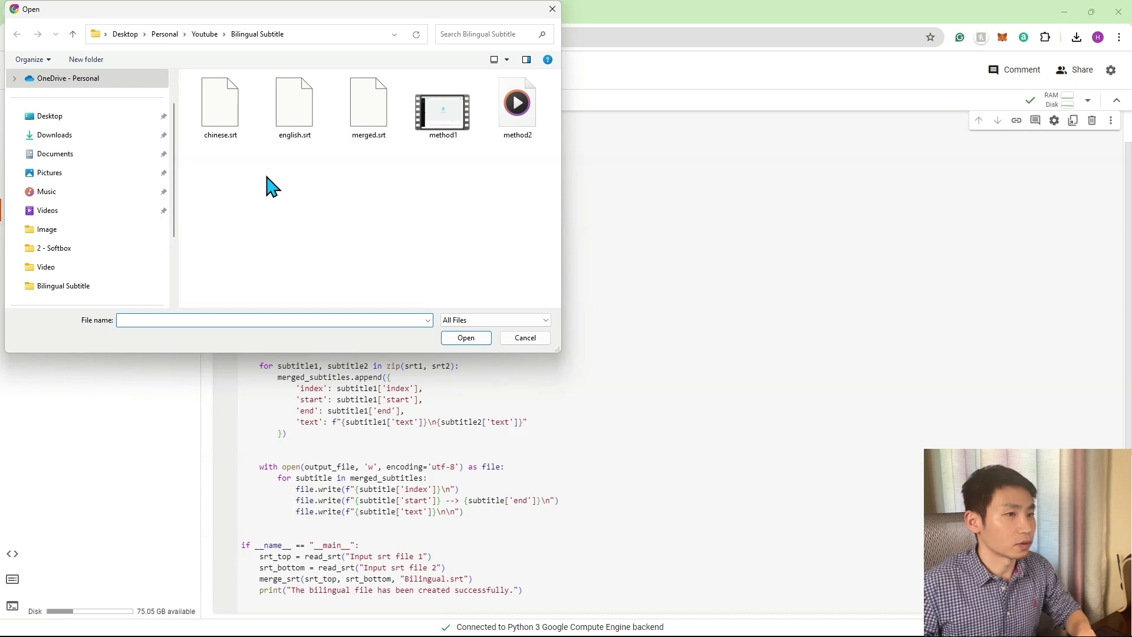
left_click(244, 136)
left_click(296, 127, "ctrl")
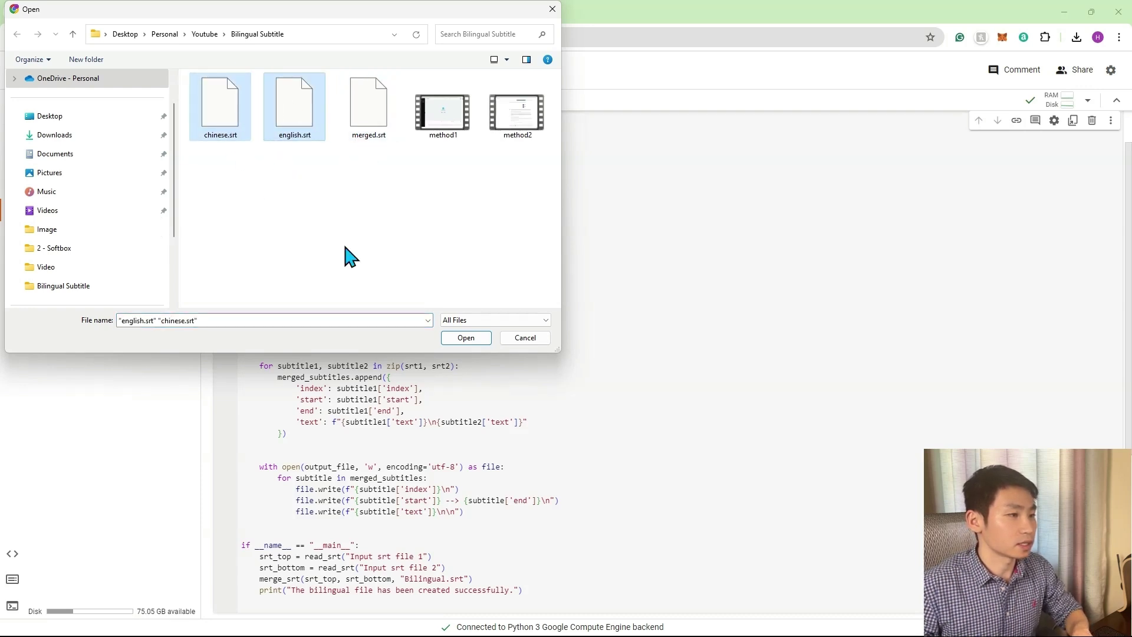
left_click(476, 339)
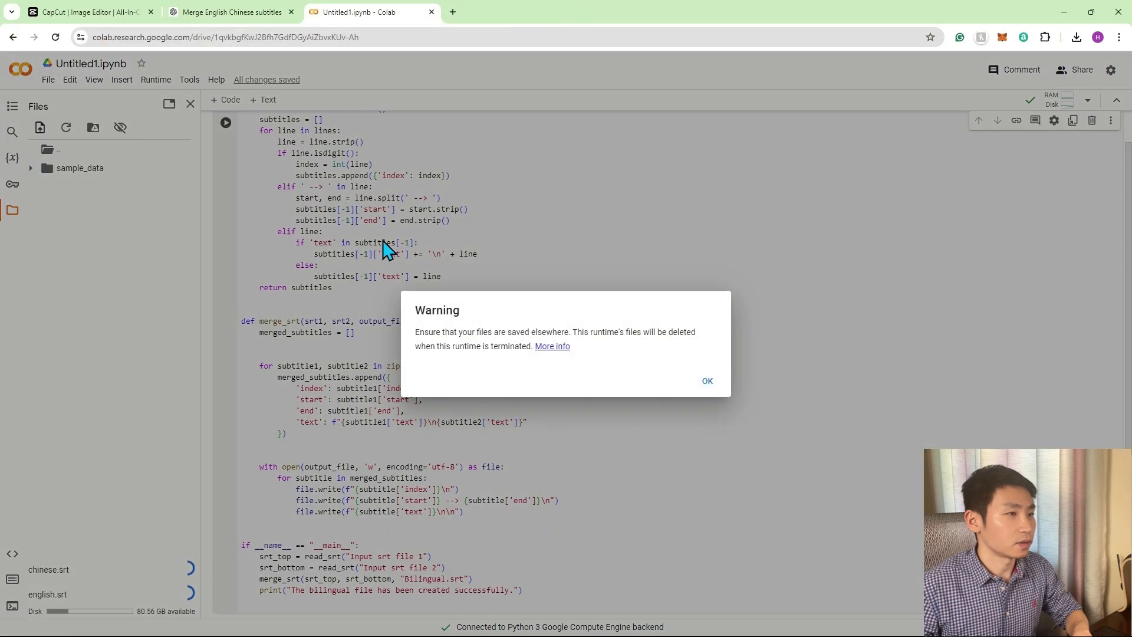
left_click(710, 384)
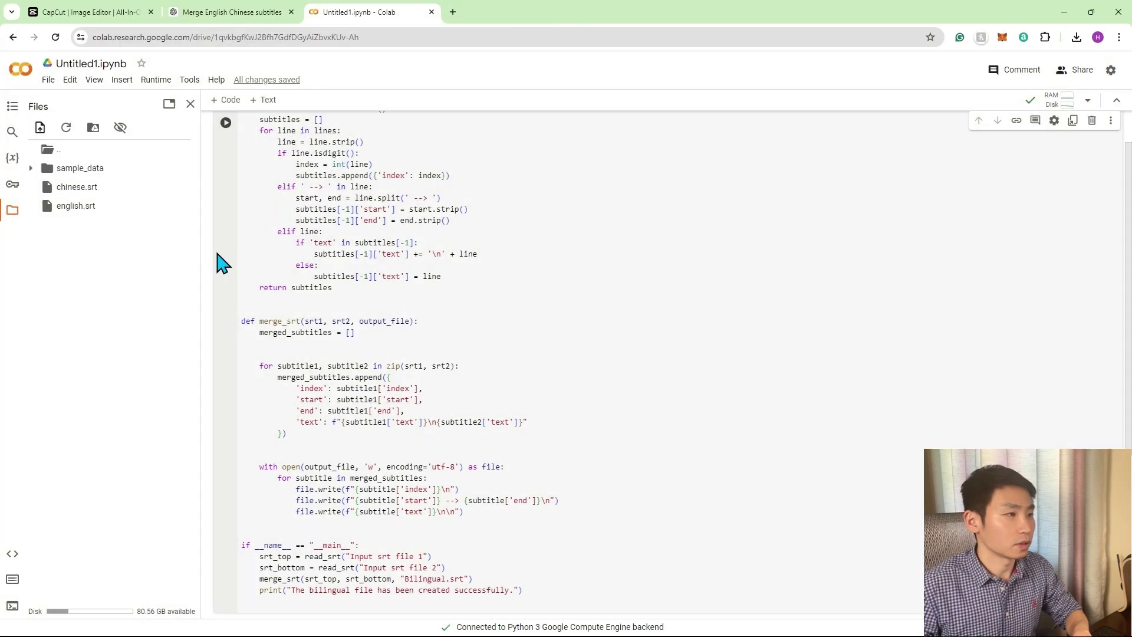
scroll(471, 289, "down", 5)
Replace the first input placeholder with the copied /content/english.srt path.
right_click(76, 205)
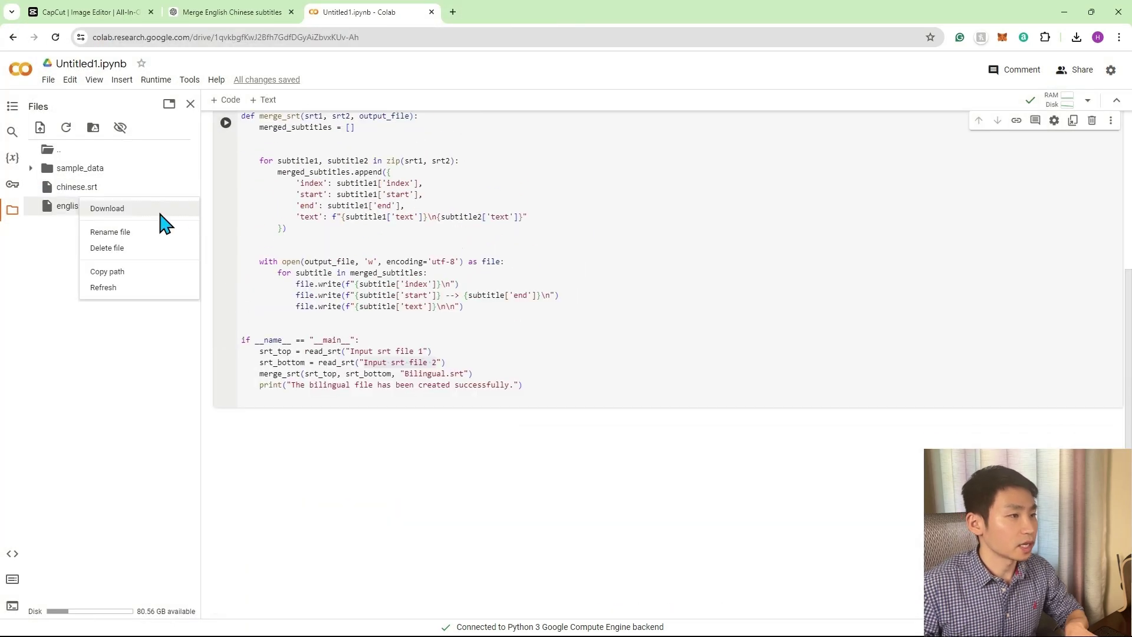
left_click(154, 273)
left_click(358, 362)
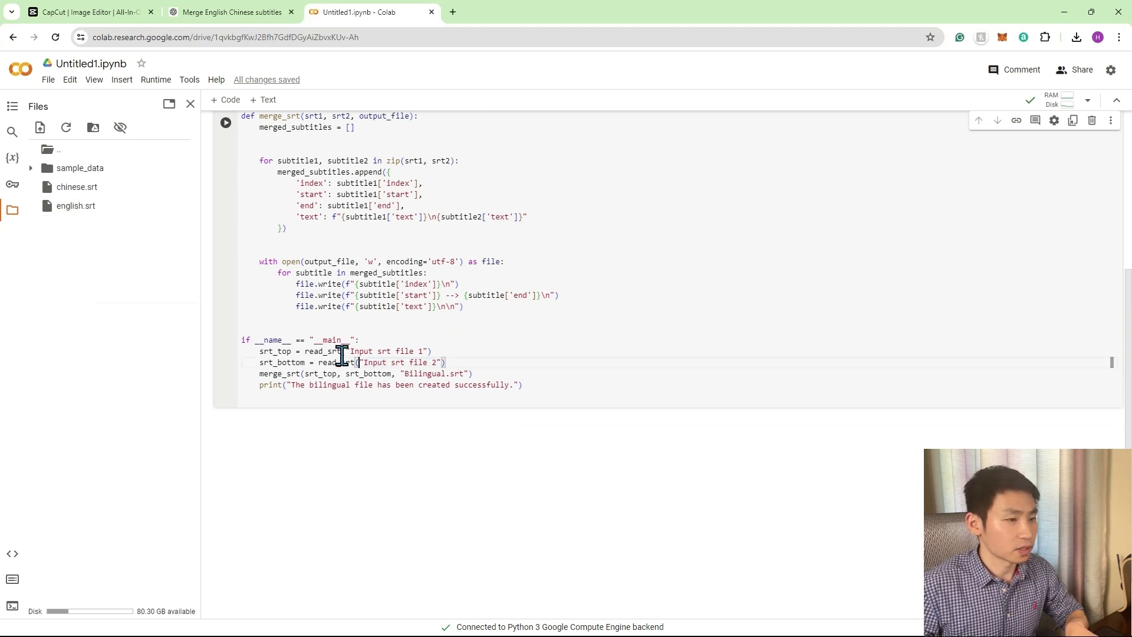
left_click_drag(351, 352, 419, 351)
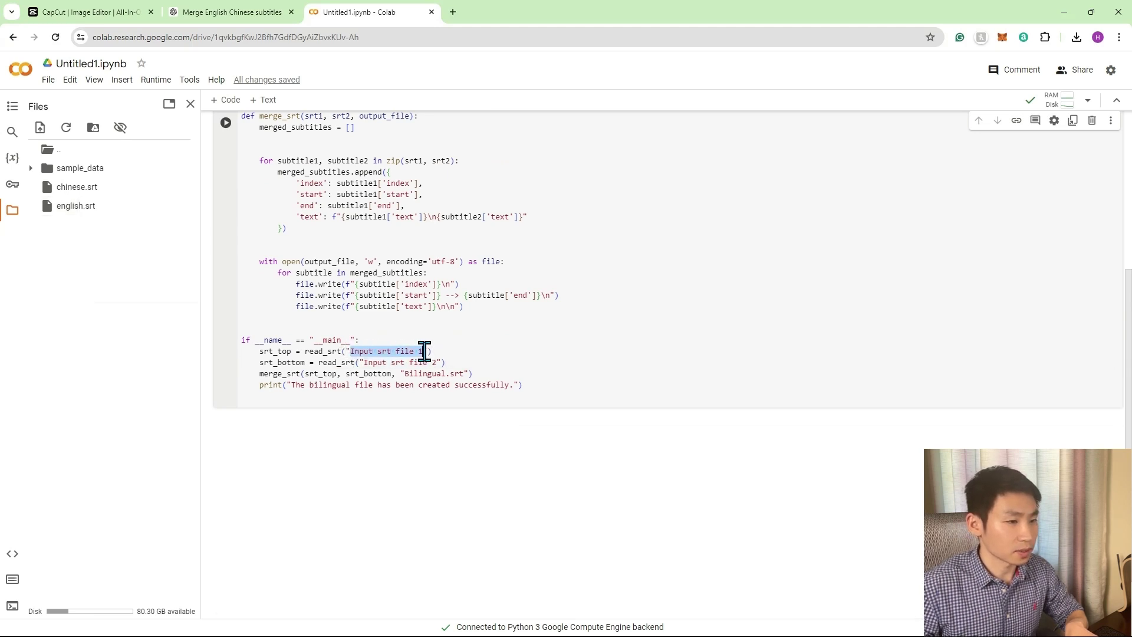
type("/content/english.srt")
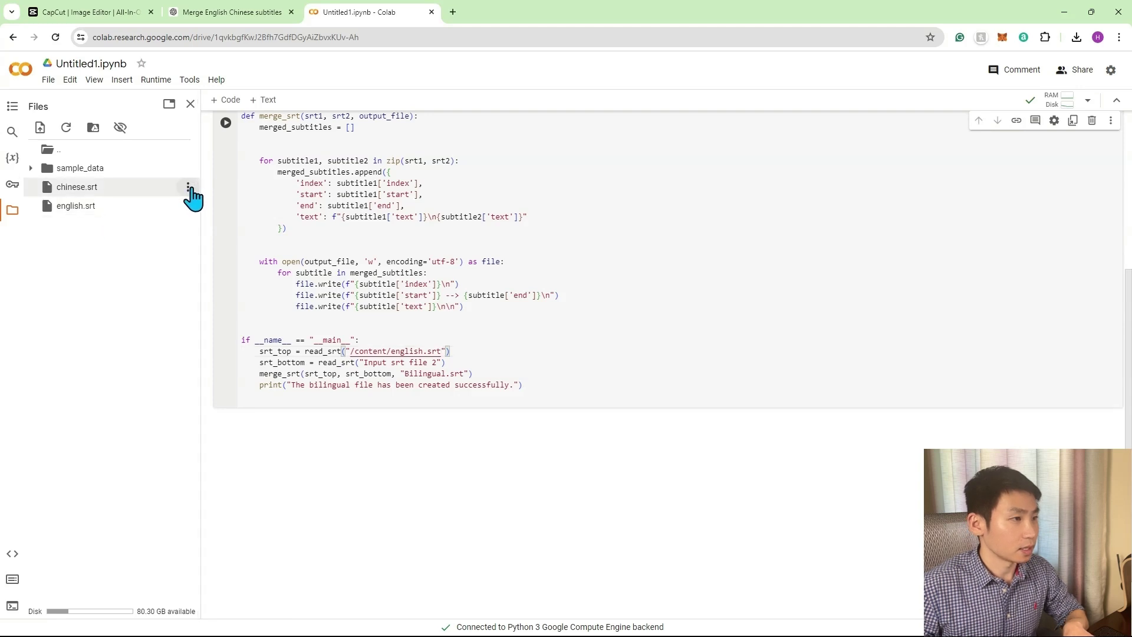
Replace the second input placeholder with /content/chinese.srt and highlight the merge_srt line.
left_click(187, 187)
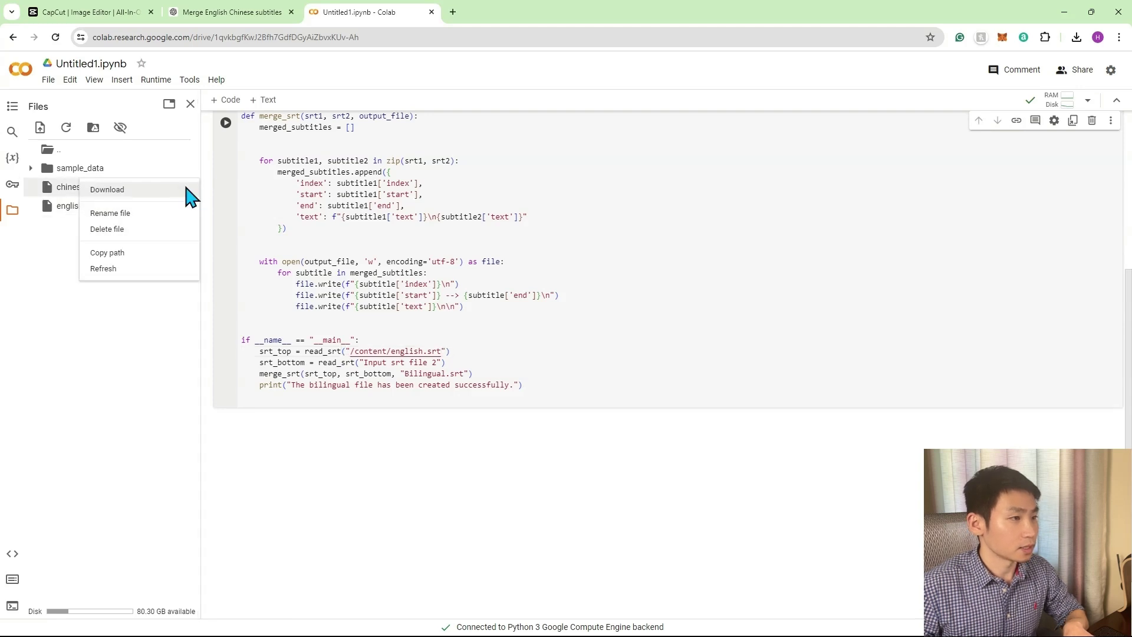
left_click(131, 255)
left_click_drag(365, 364, 429, 363)
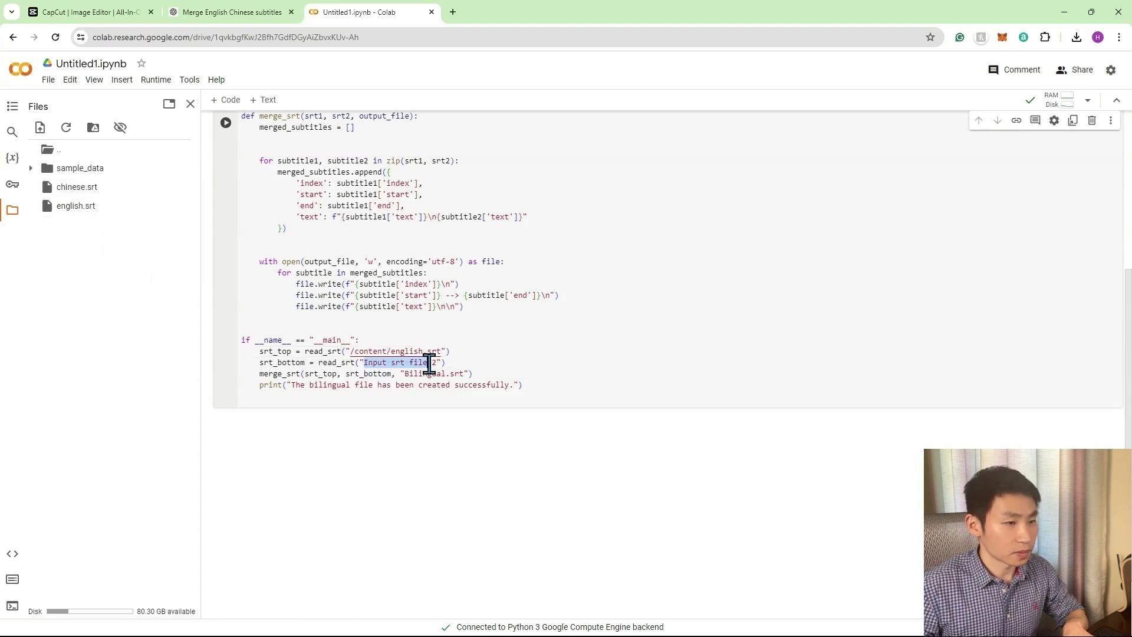
key("ctrl+v")
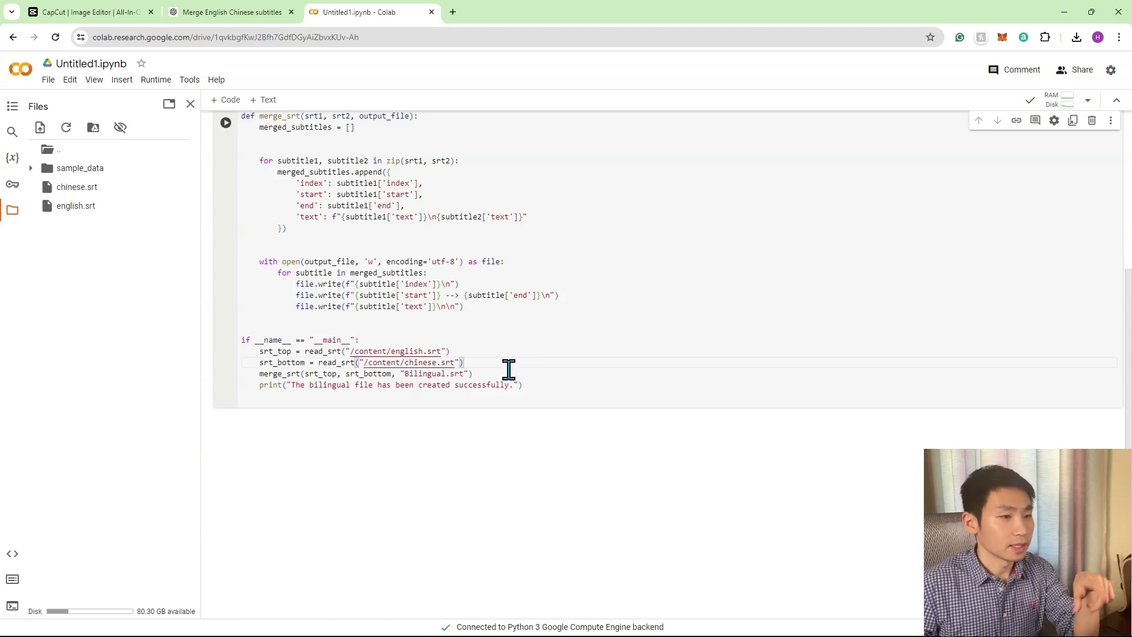
left_click_drag(480, 374, 257, 369)
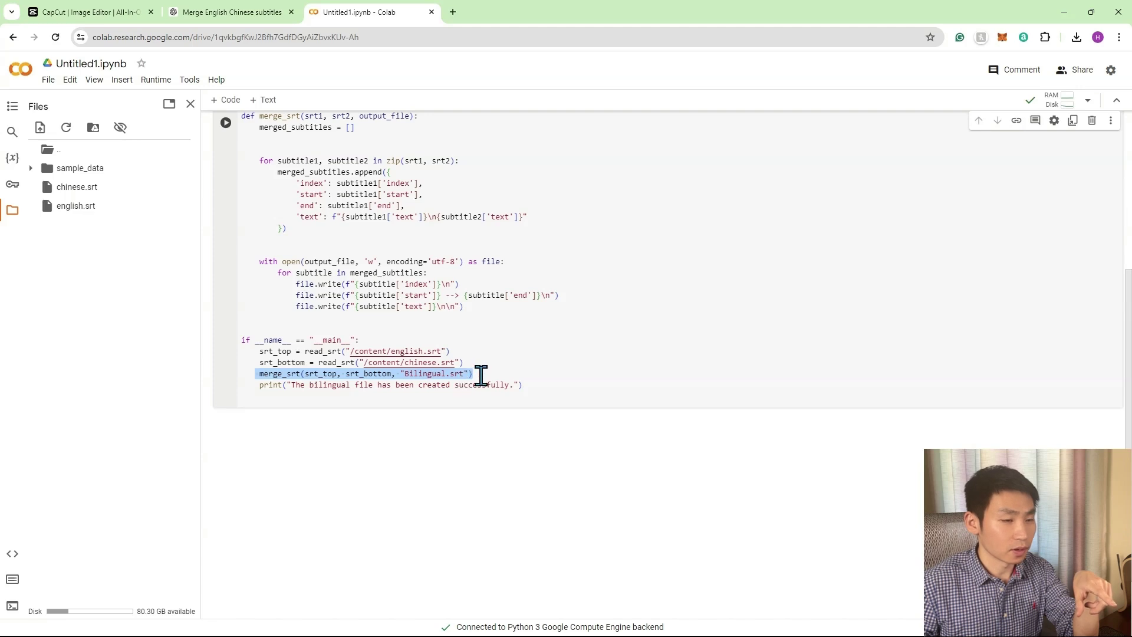
Run the merge script and download the resulting Bilingual.srt into the Bilingual Subtitle folder.
left_click(529, 352)
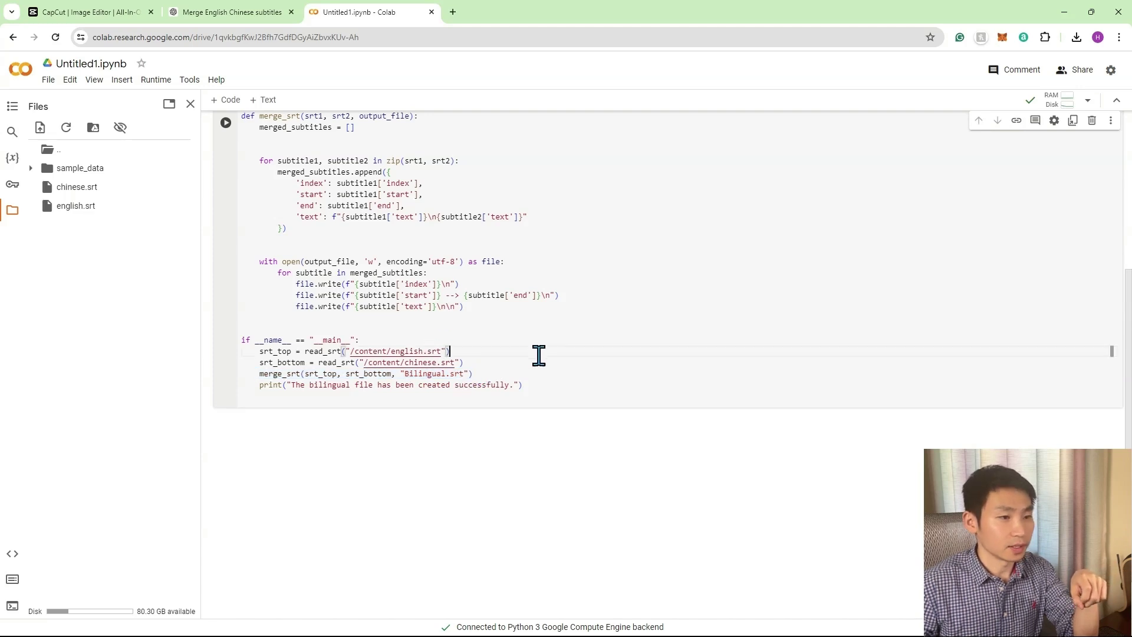
left_click(226, 123)
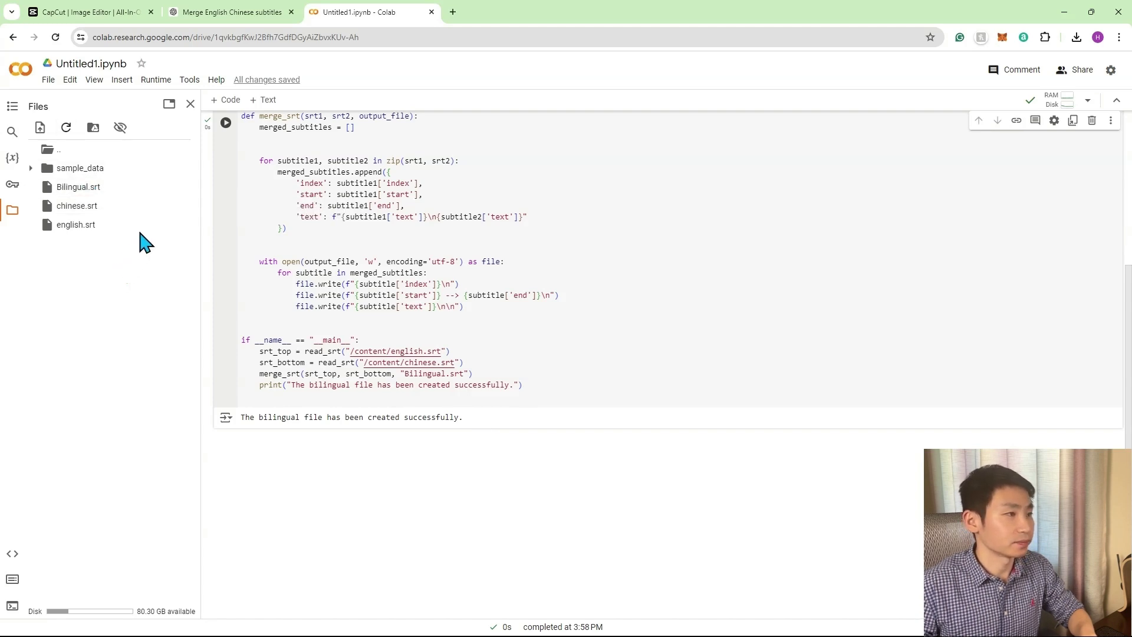
left_click(190, 188)
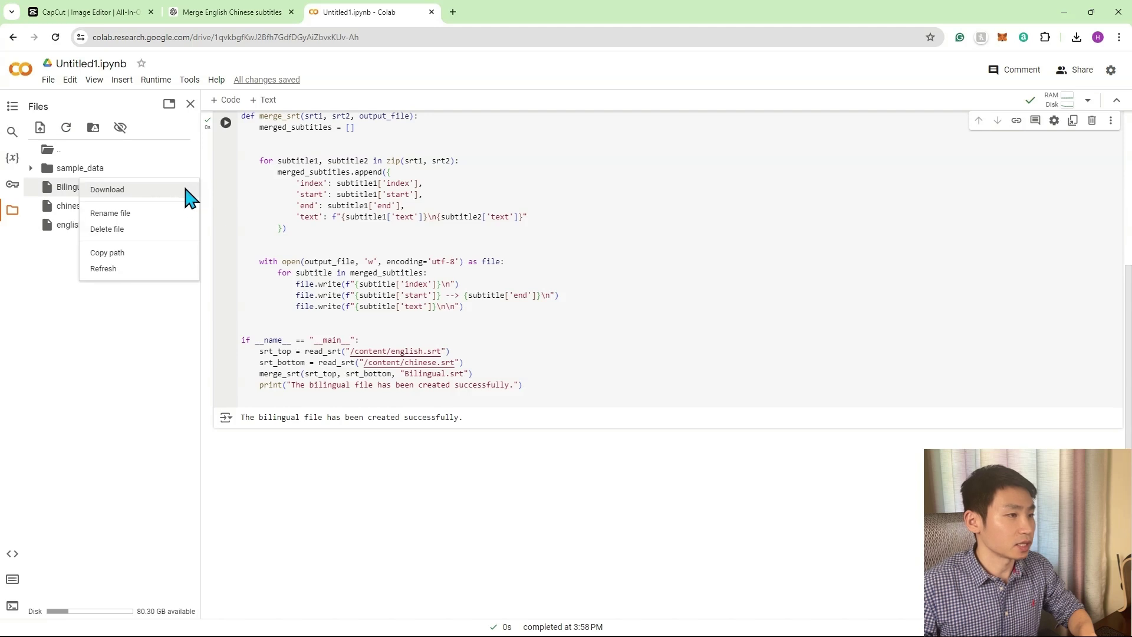
left_click(143, 191)
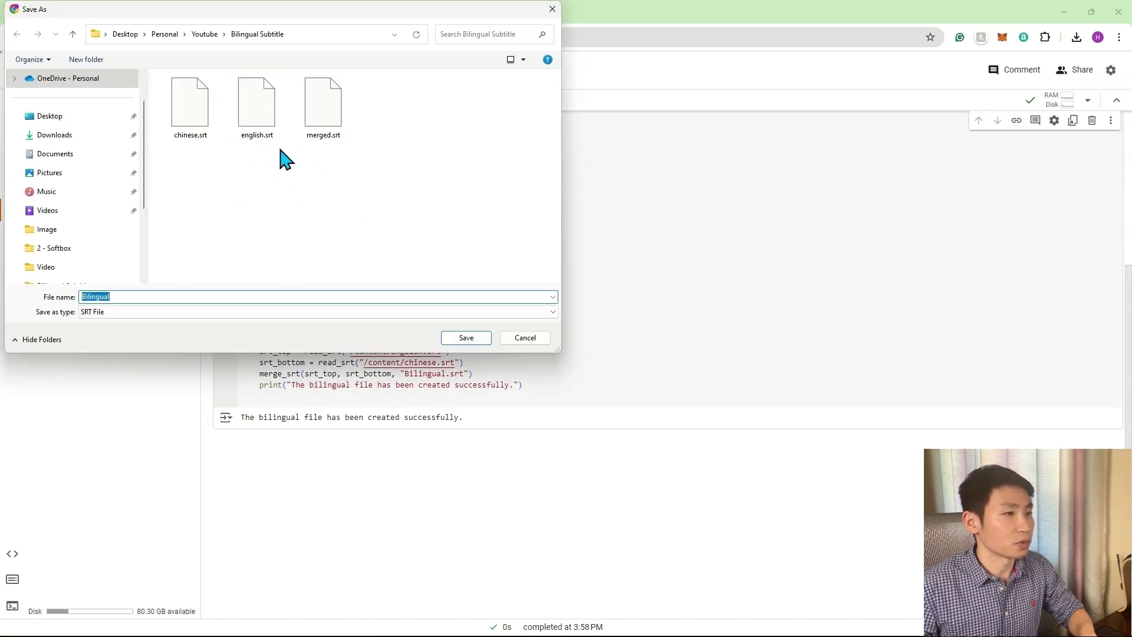
left_click(466, 338)
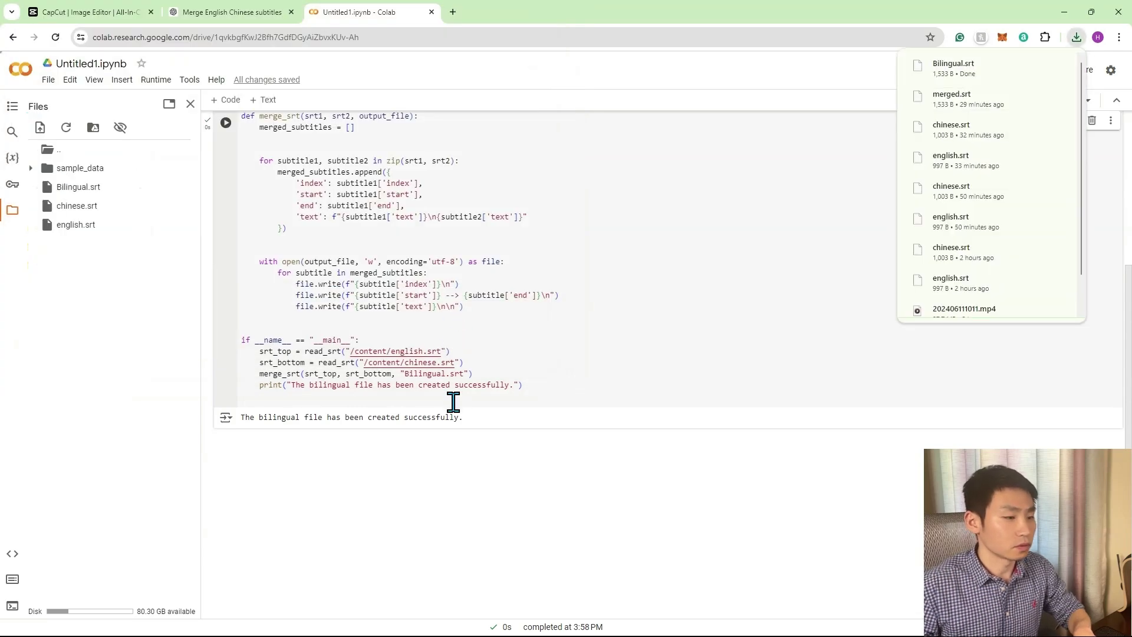
Open the downloaded Bilingual.srt in Notepad from its folder.
left_click(521, 628)
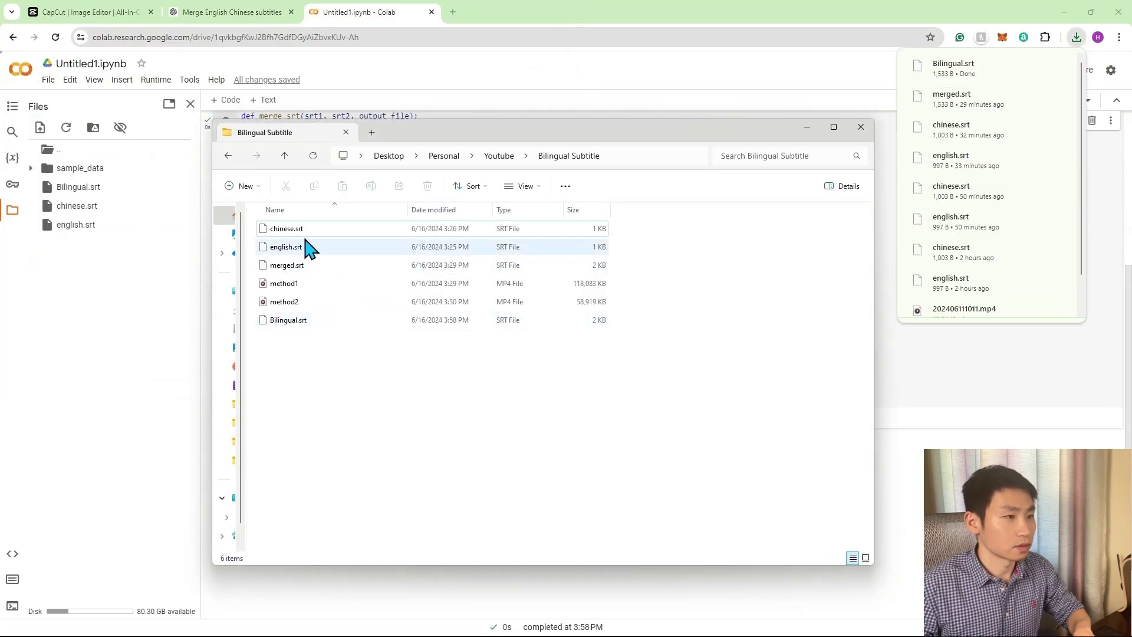
left_click(320, 322)
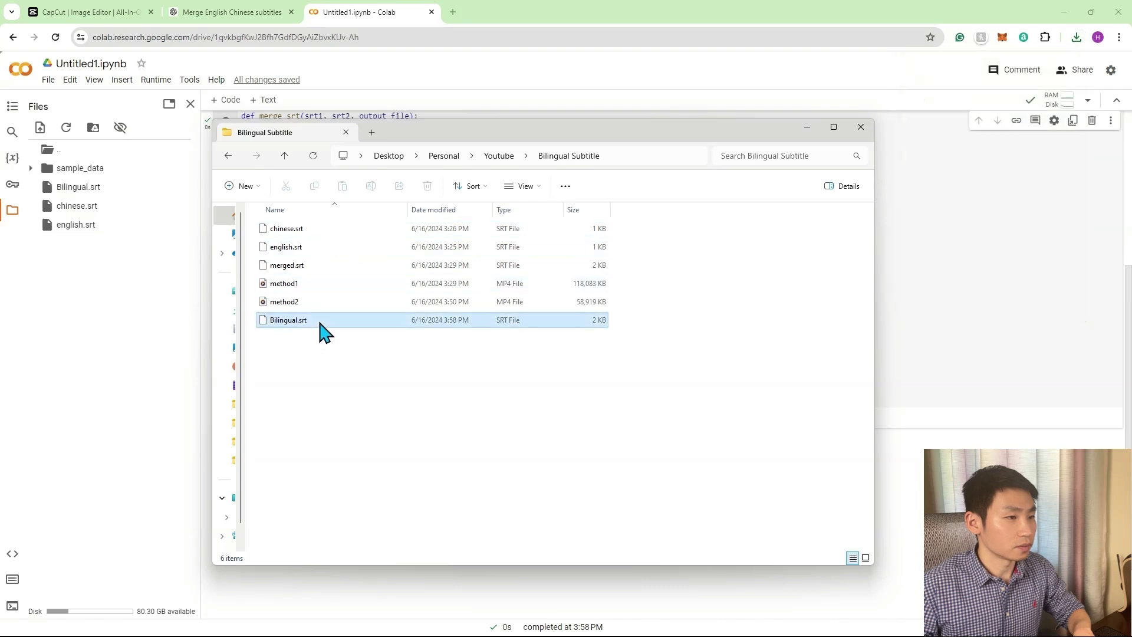
right_click(321, 323)
mouse_move(402, 361)
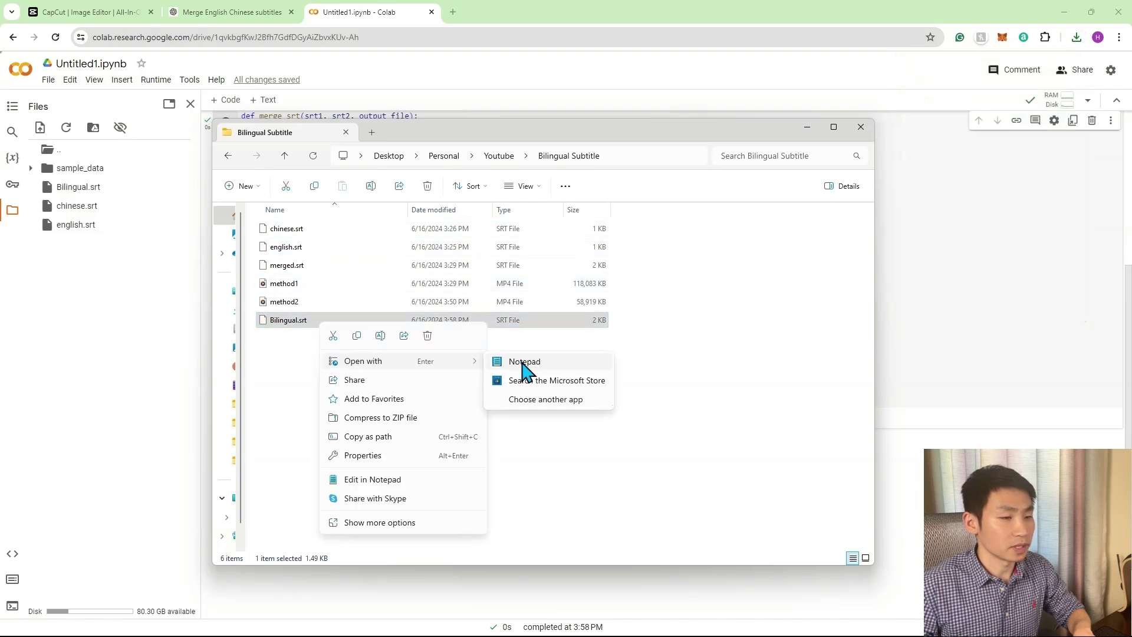
left_click(537, 372)
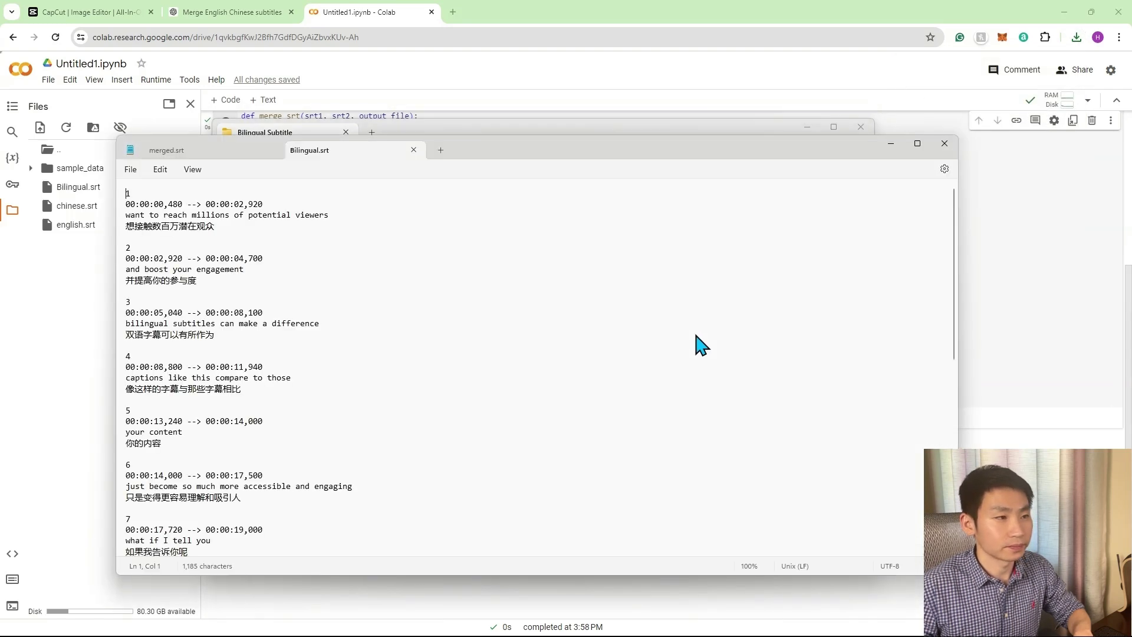
Scroll and switch between the merged.srt and Bilingual.srt tabs to compare their captions.
scroll(415, 315, "down", 8)
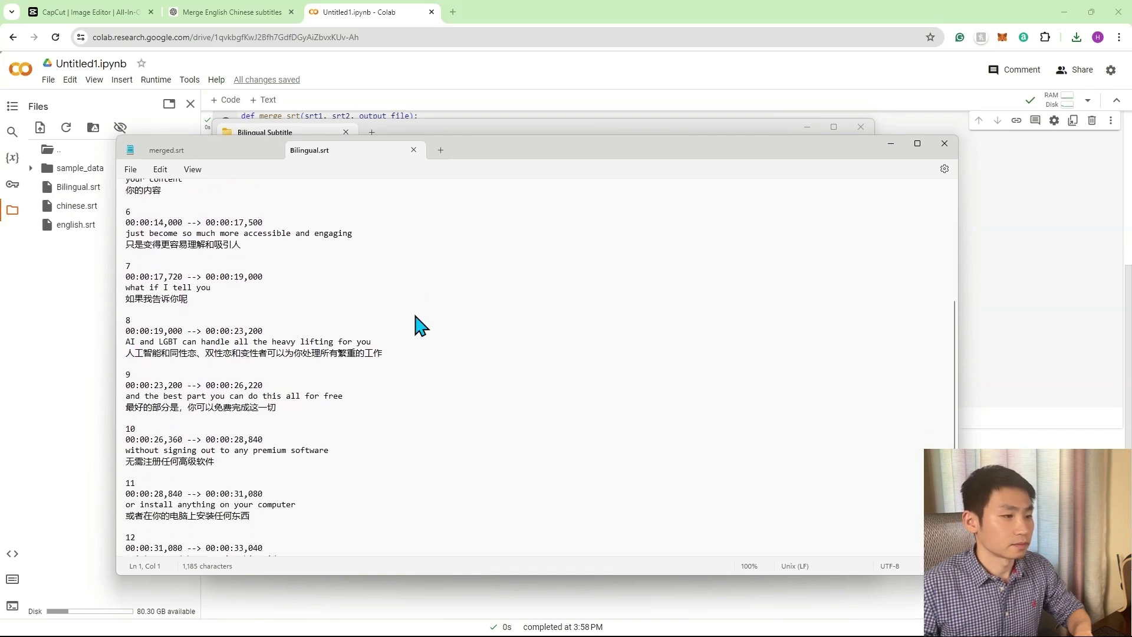
scroll(413, 314, "down", 1)
left_click(207, 155)
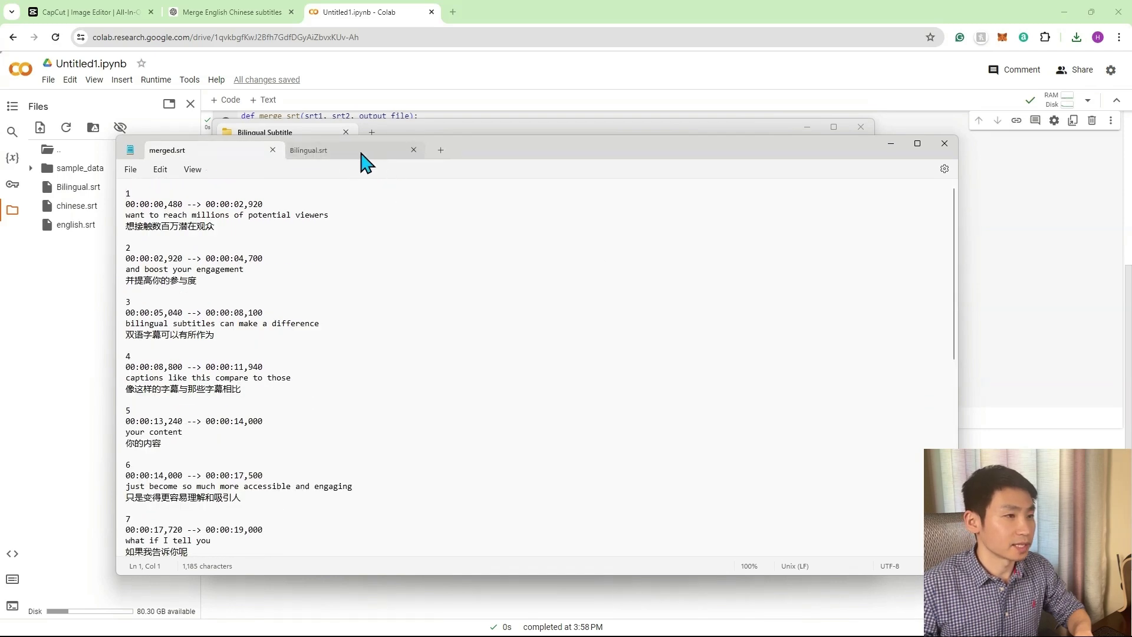
left_click(366, 154)
scroll(330, 253, "up", 7)
scroll(322, 265, "up", 1)
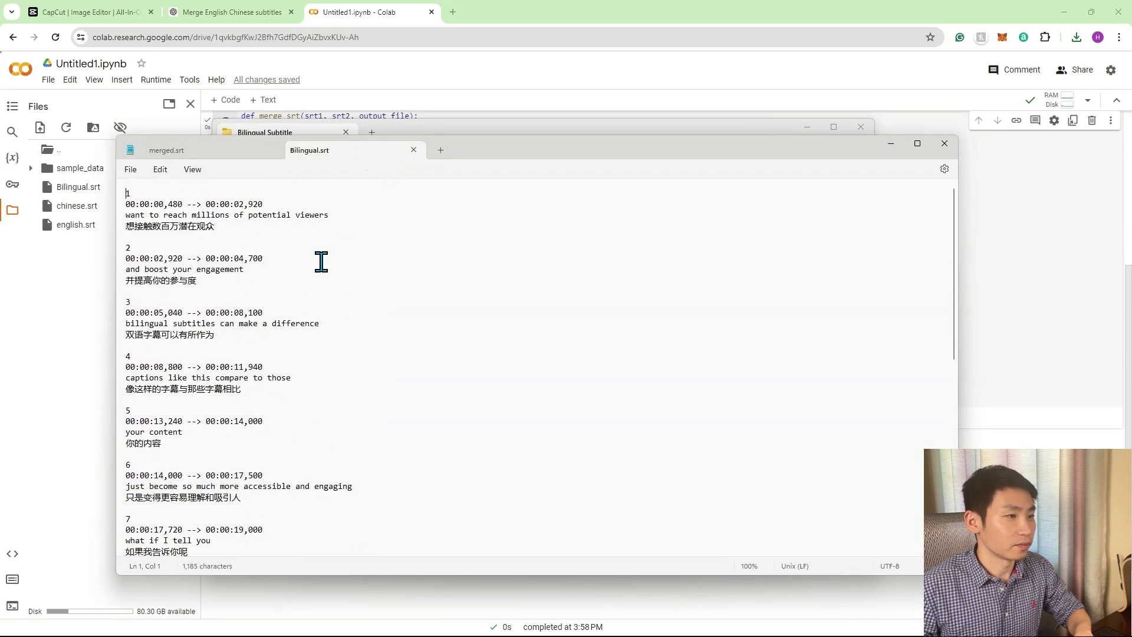
left_click(350, 152)
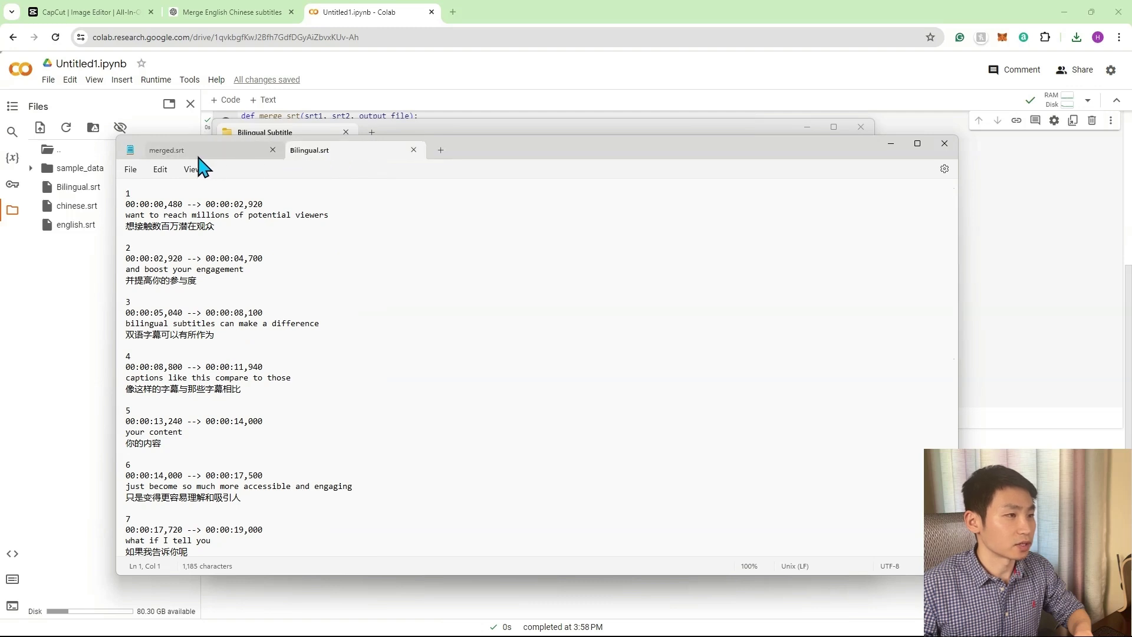
Switch to the Bilingual.srt file.
left_click(341, 156)
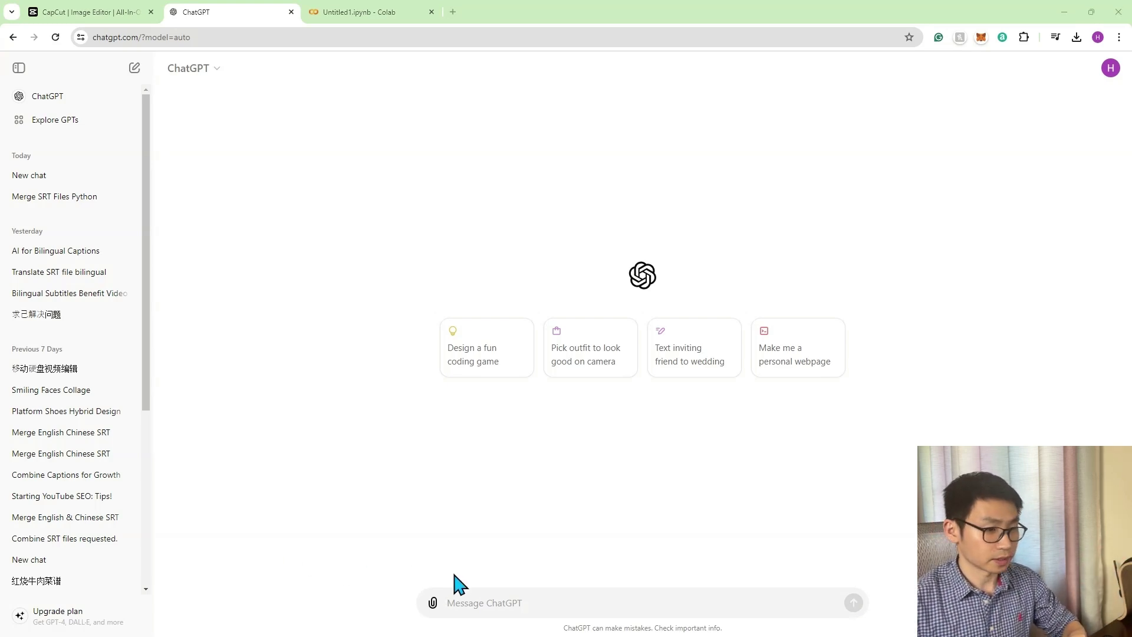
Paste the bilingual SRT conversion prompt and number the timing requirement '1.'.
type("I have an SRT file containing captions for a video in English. I need to convert it into a bilingual format, with the following requirements: Keep the original timing of the captions intact. Append the translated Chinese captions beneath the corresponding English captions. I will paste the content of the SRT file below in text. Please assist me in converting it to the desired bilingual forma and return it in text well.")
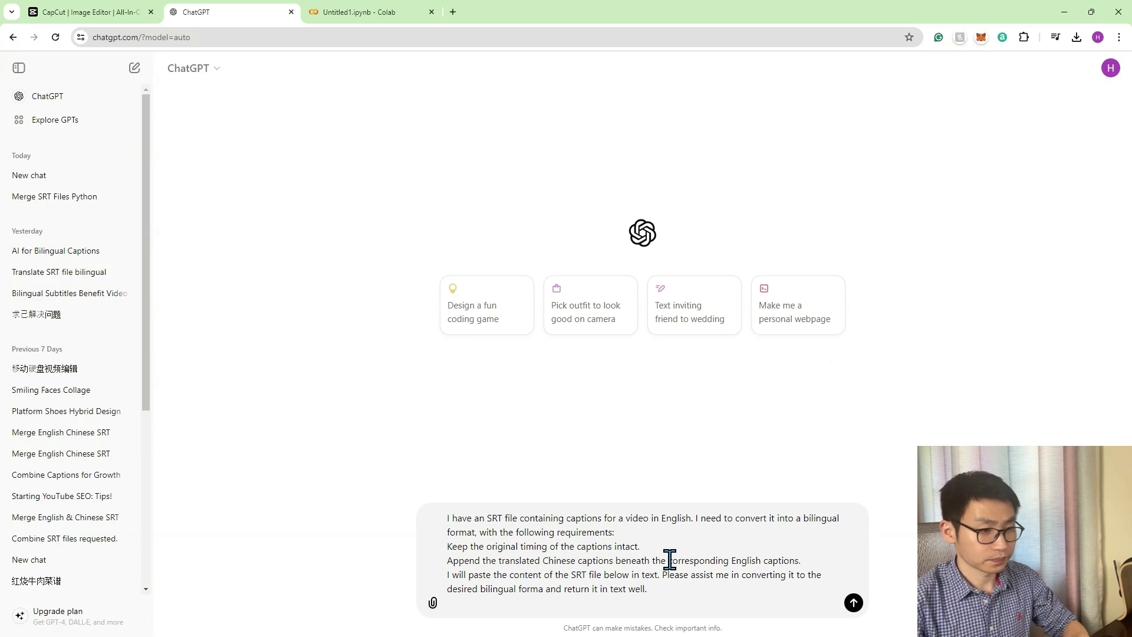
key("BackSpace")
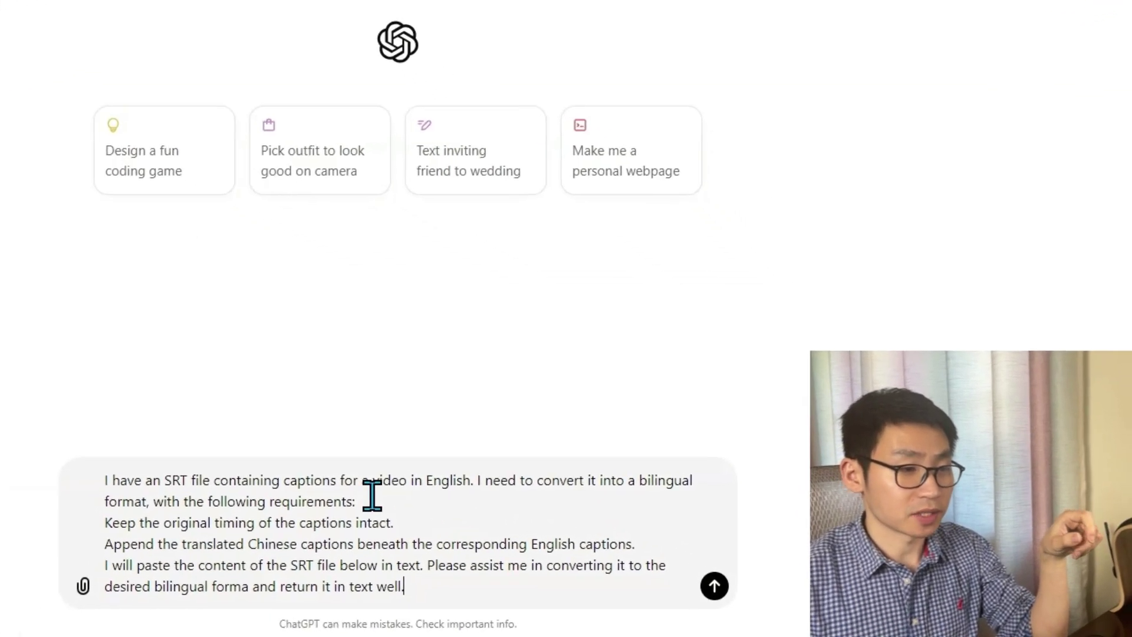
left_click_drag(372, 498, 76, 472)
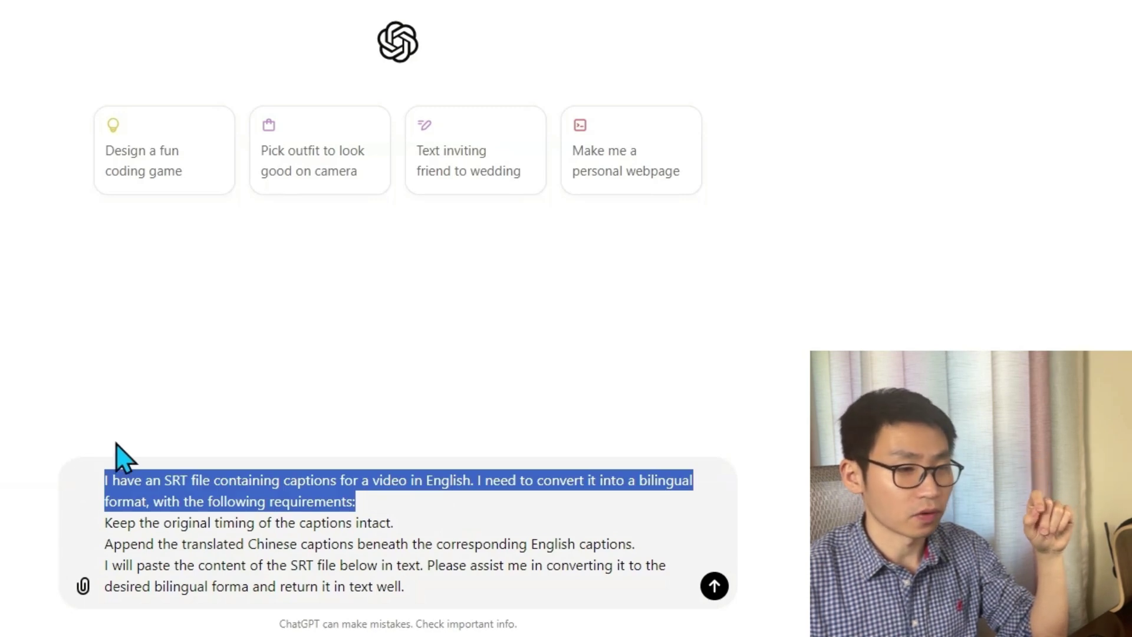
left_click(106, 523)
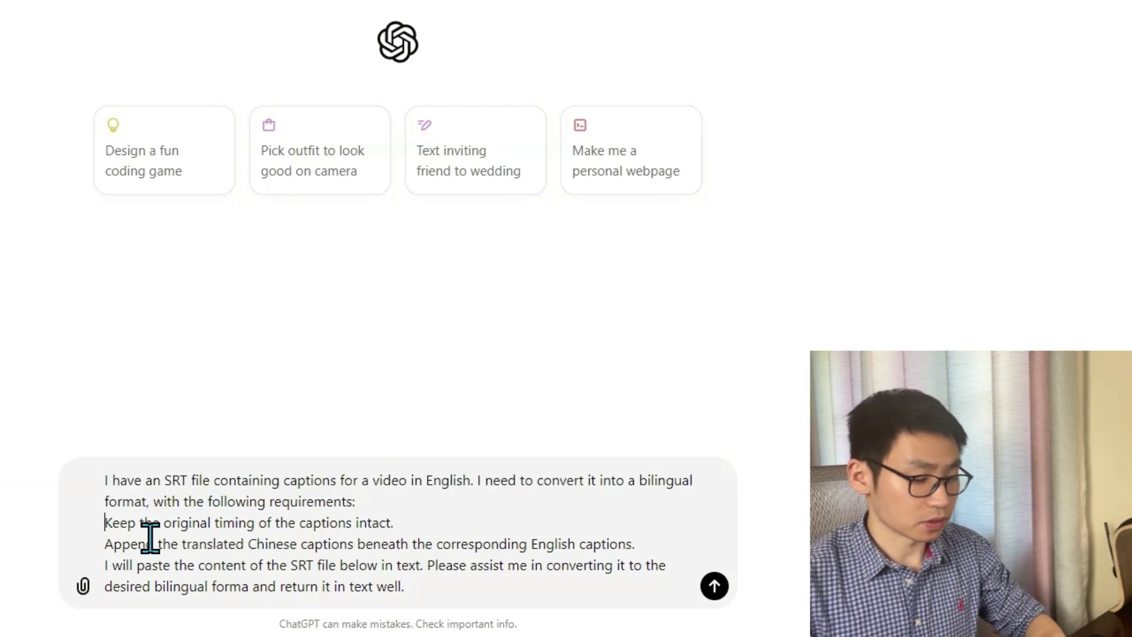
type("1.")
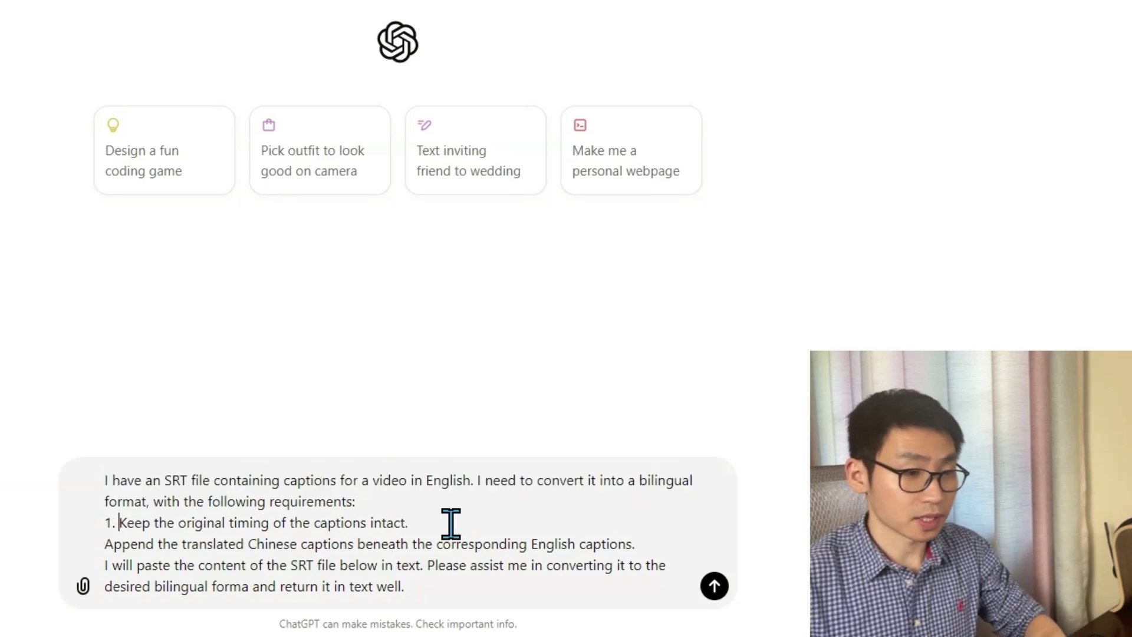
Number the Append requirement '2.', correct 'forma' to 'format', and send the prompt.
left_click_drag(451, 523, 63, 533)
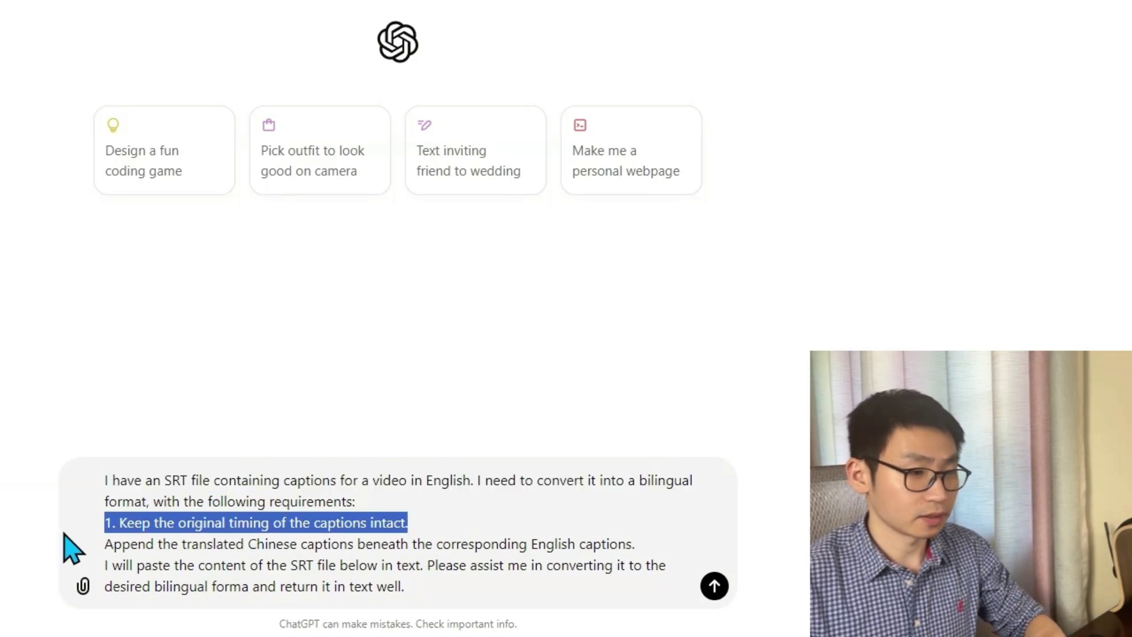
left_click(108, 539)
type("2.")
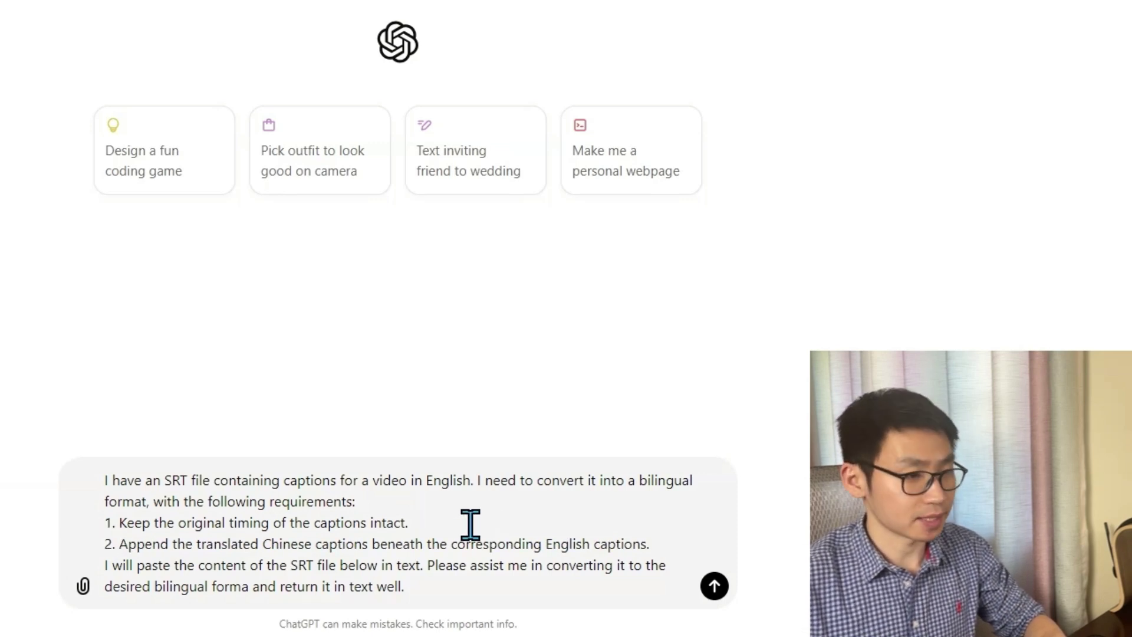
mouse_move(406, 586)
left_mouse_down()
mouse_move(126, 582)
mouse_move(78, 568)
left_mouse_up()
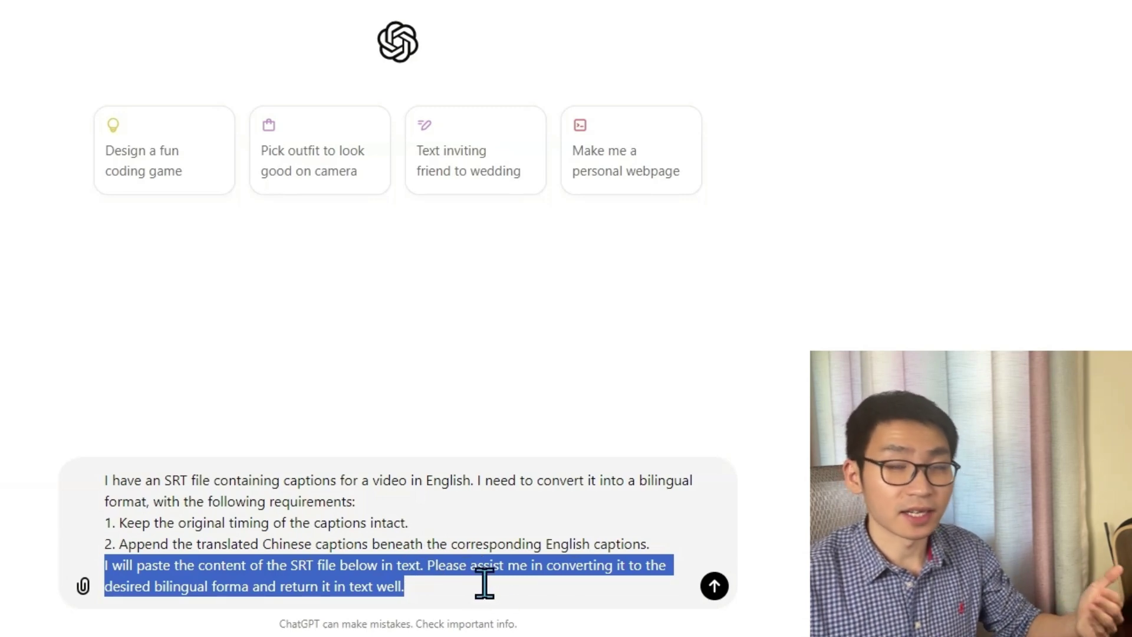
left_click(252, 586)
type("t")
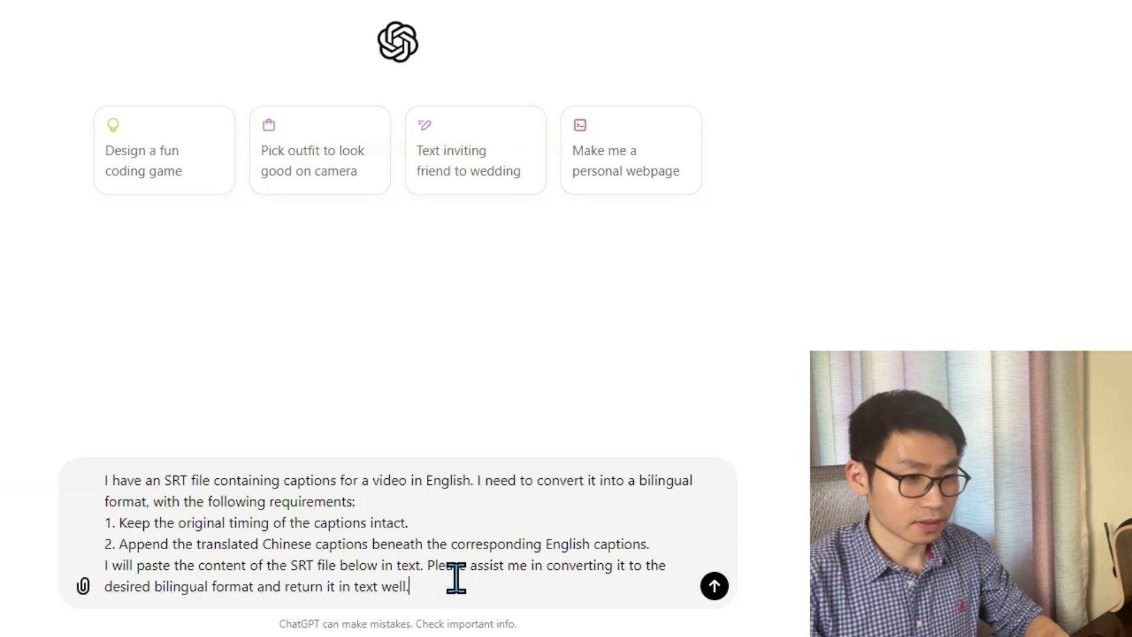
key("Return")
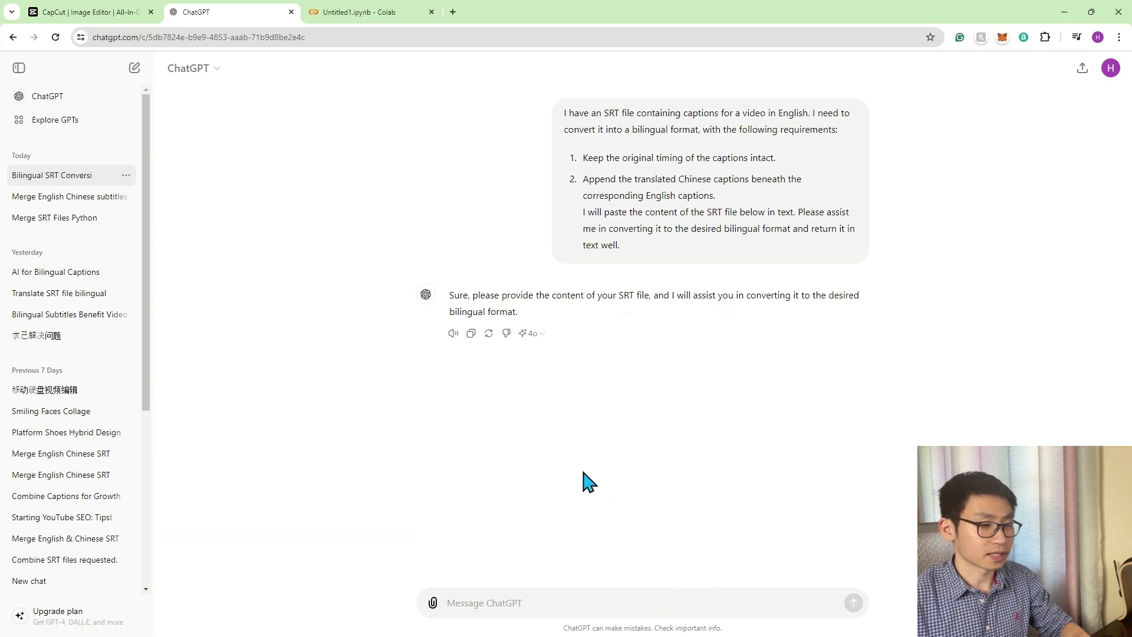
Open english.srt in Notepad and copy all of its captions.
left_click(478, 623)
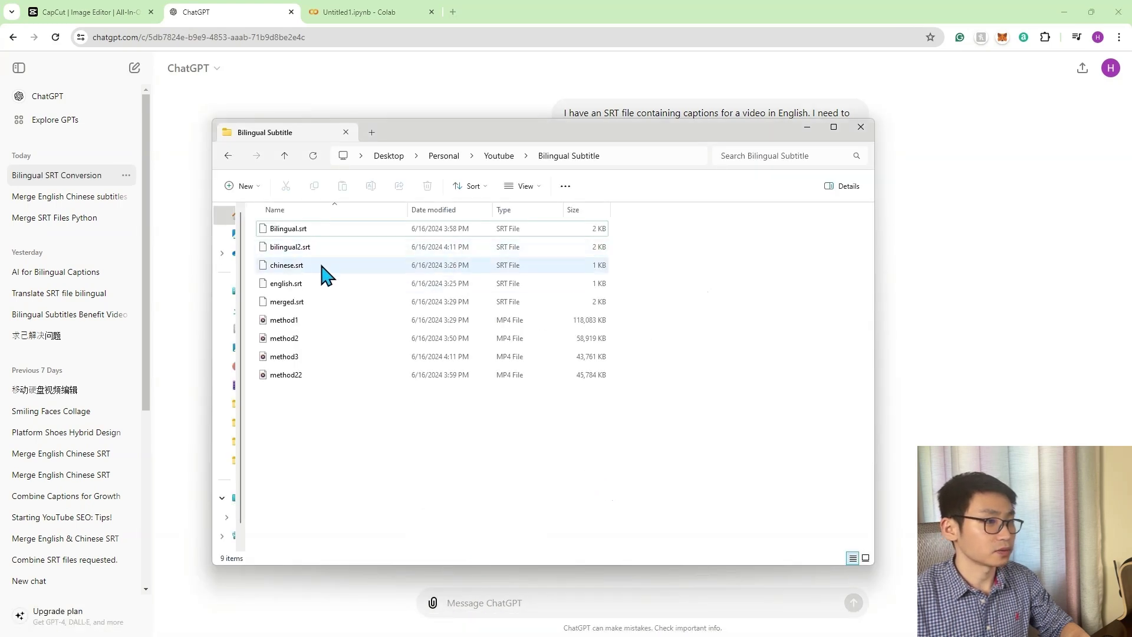
left_click(317, 284)
right_click(316, 284)
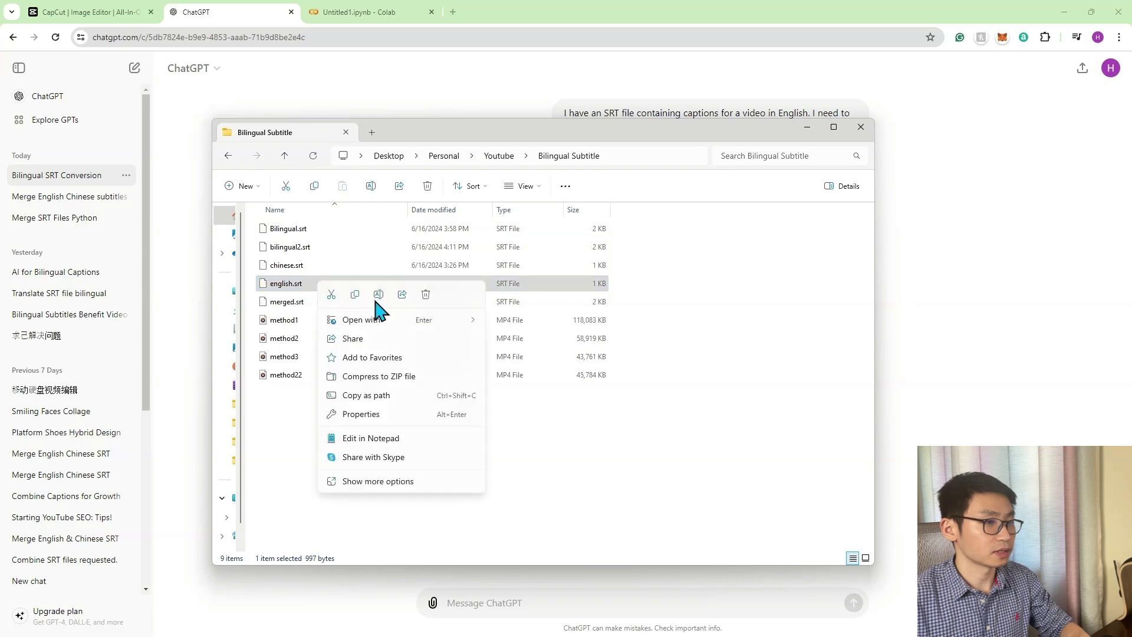
mouse_move(364, 320)
left_click(519, 323)
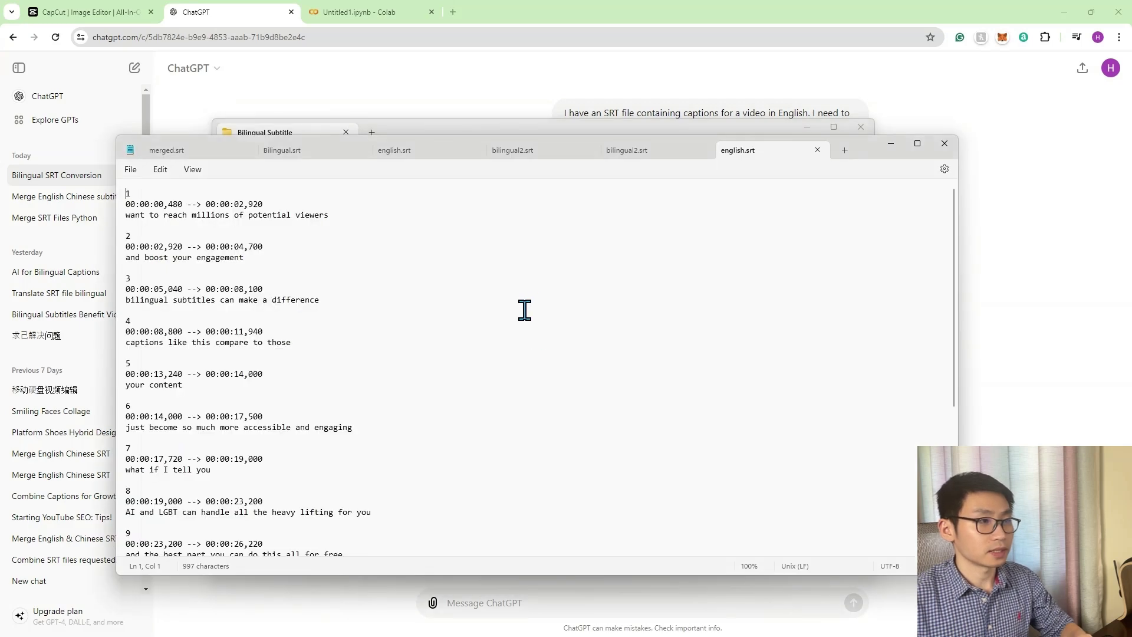
key("ctrl+a")
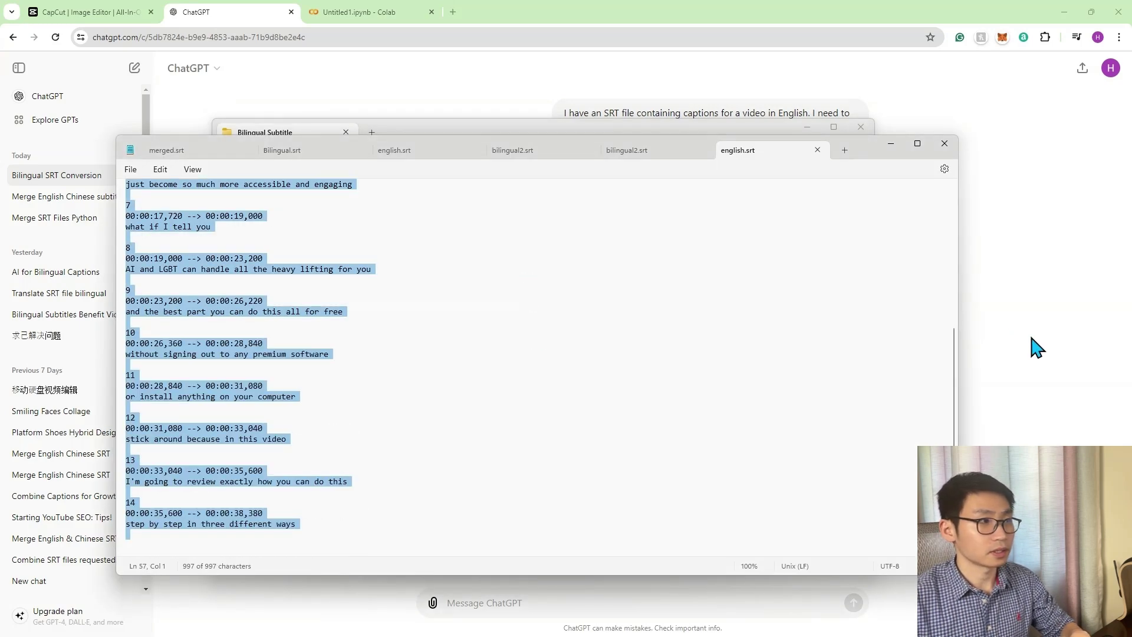
Paste the English captions into ChatGPT and send them for Chinese translation.
left_click(1031, 349)
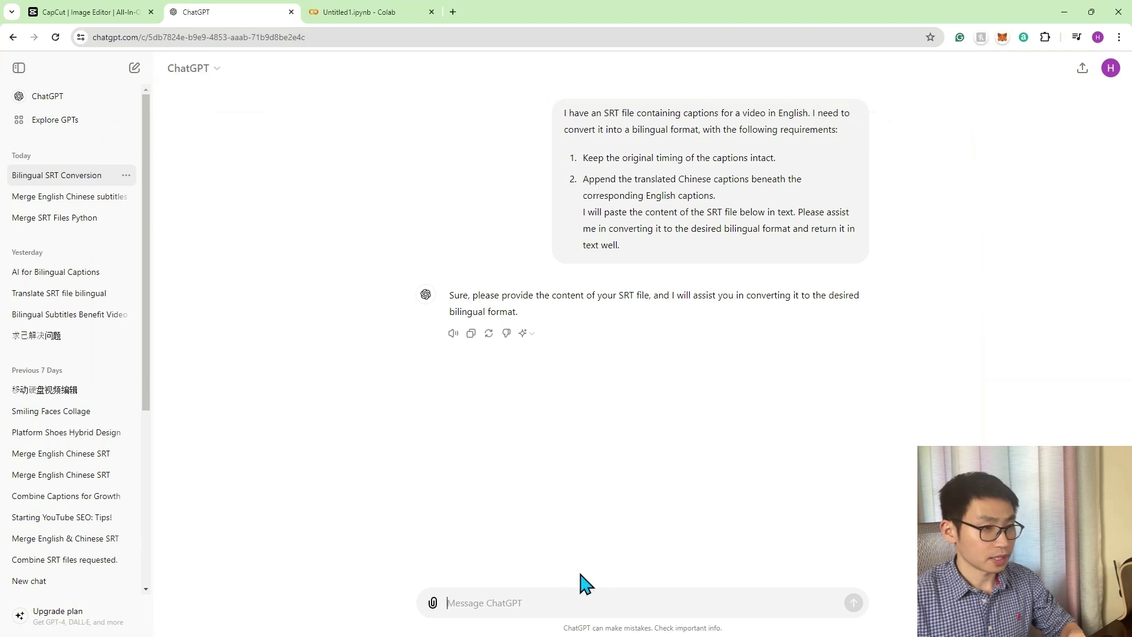
key("ctrl+v")
key("BackSpace")
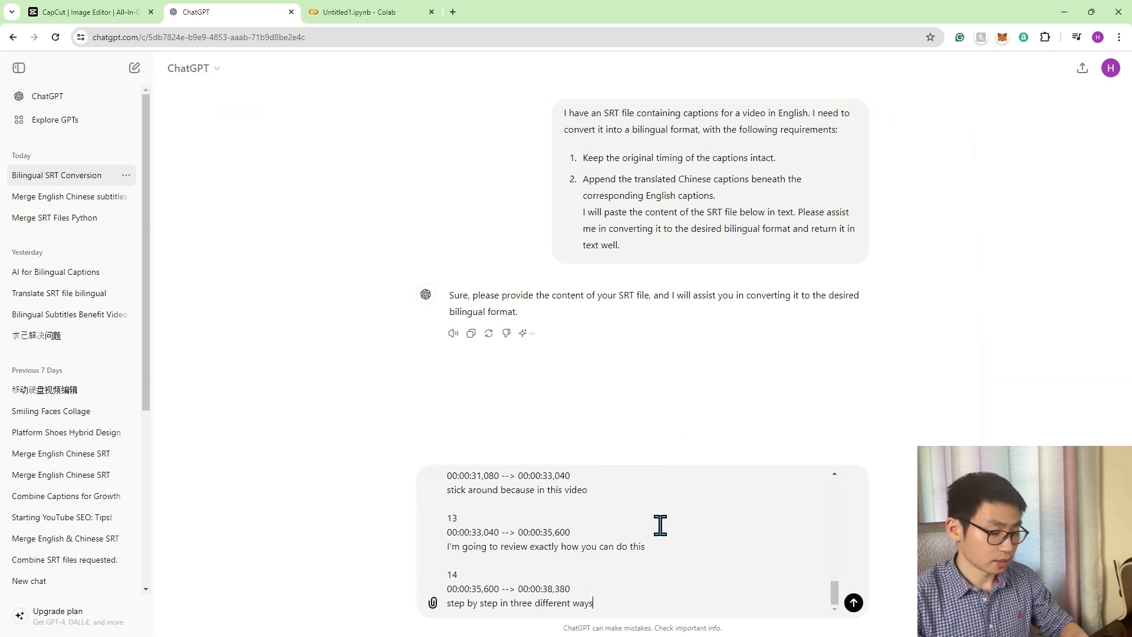
scroll(660, 525, "up", 10)
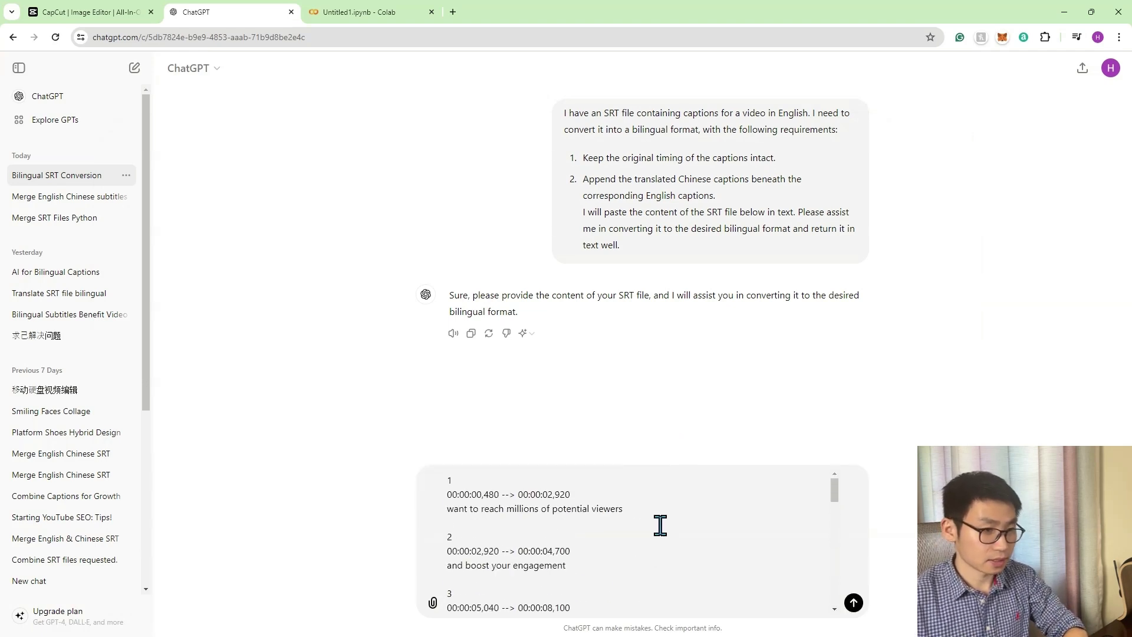
key("Return")
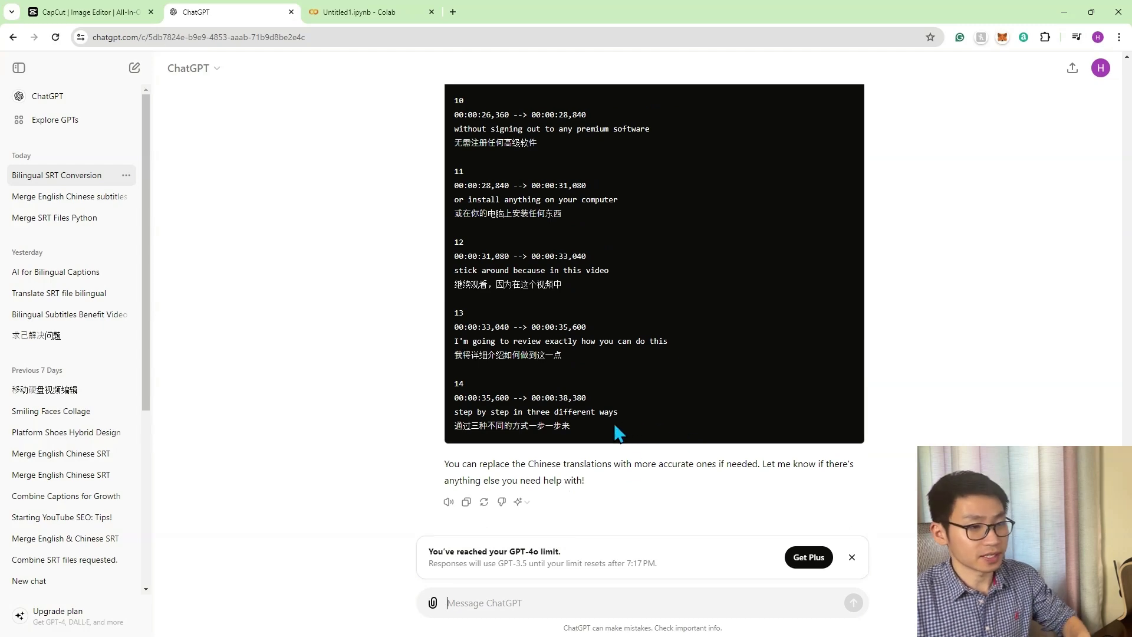
Paste ChatGPT's bilingual reply over all the text in english.srt in Notepad.
scroll(637, 430, "up", 15)
scroll(682, 393, "up", 5)
scroll(682, 393, "down", 3)
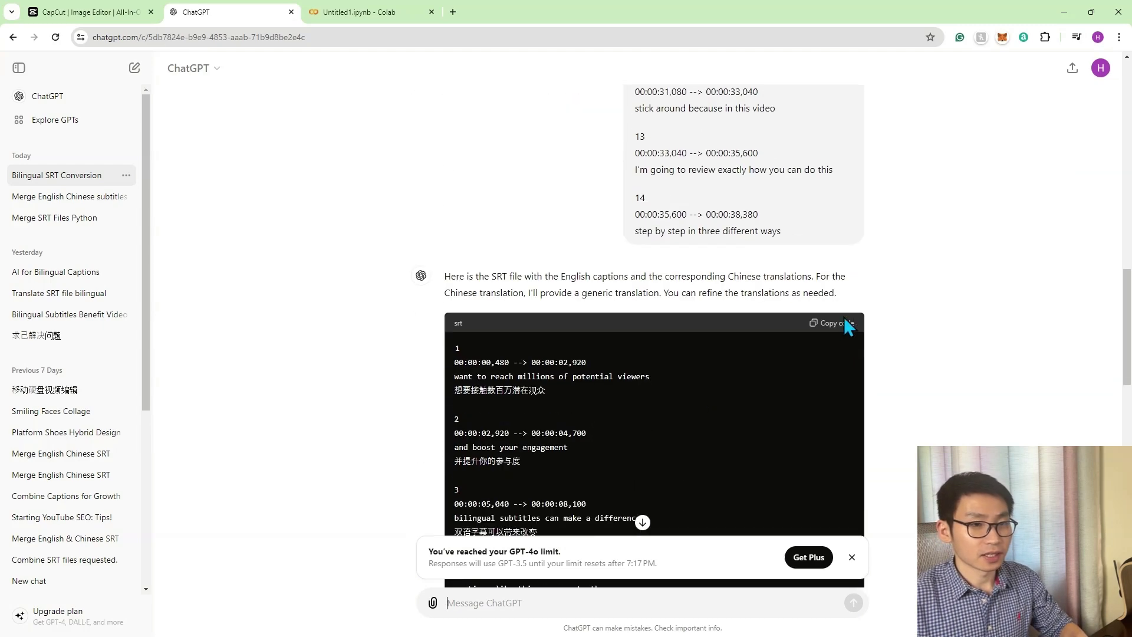
mouse_move(741, 626)
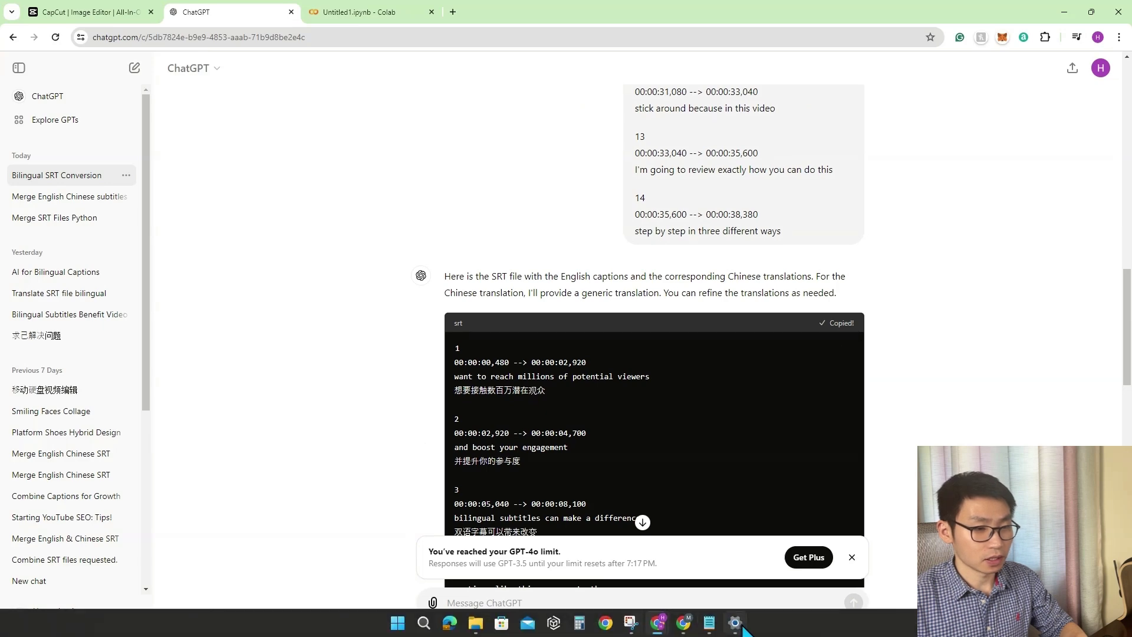
left_click(709, 623)
left_click(551, 379)
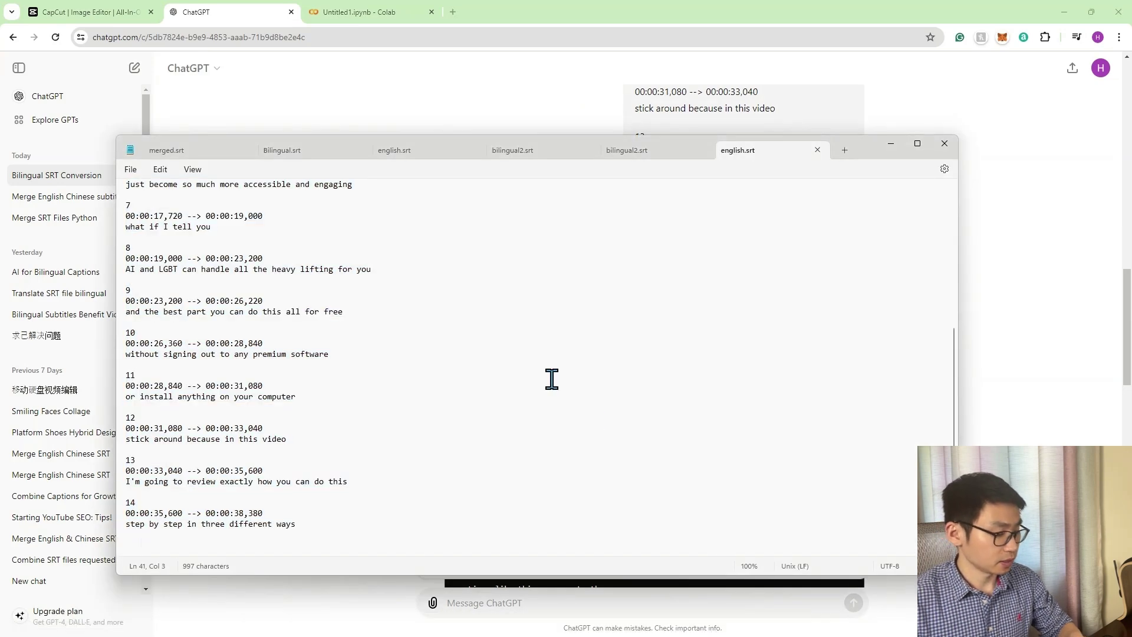
key("ctrl+a")
key("ctrl+v")
Save the file as bilingual_from_chatgpt.srt with the file type set to All files.
left_click(132, 171)
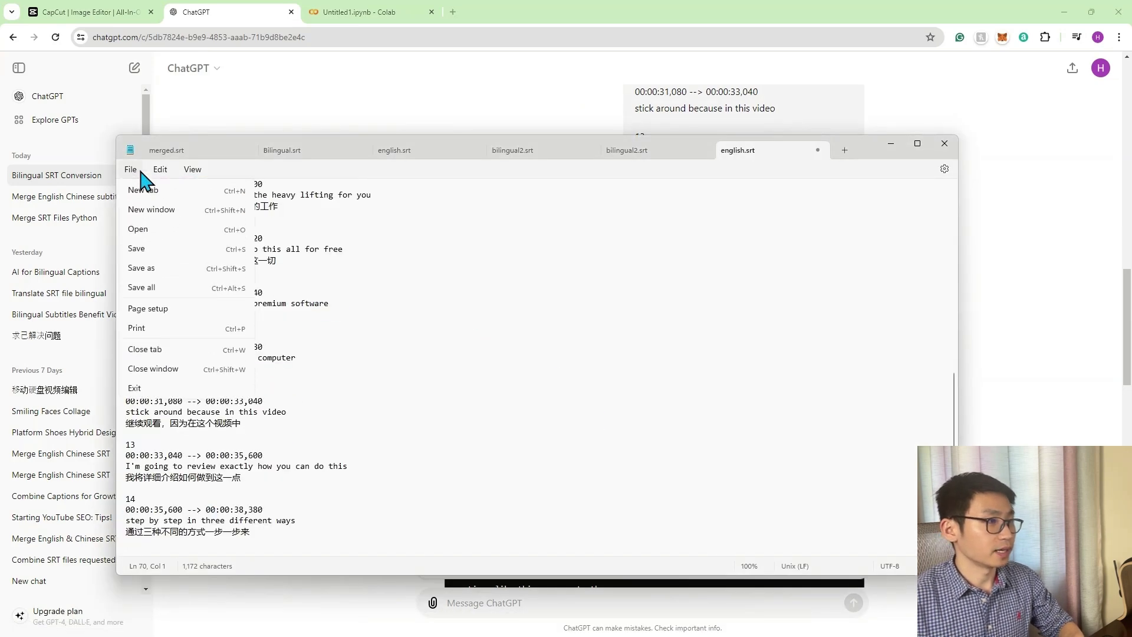
left_click(142, 269)
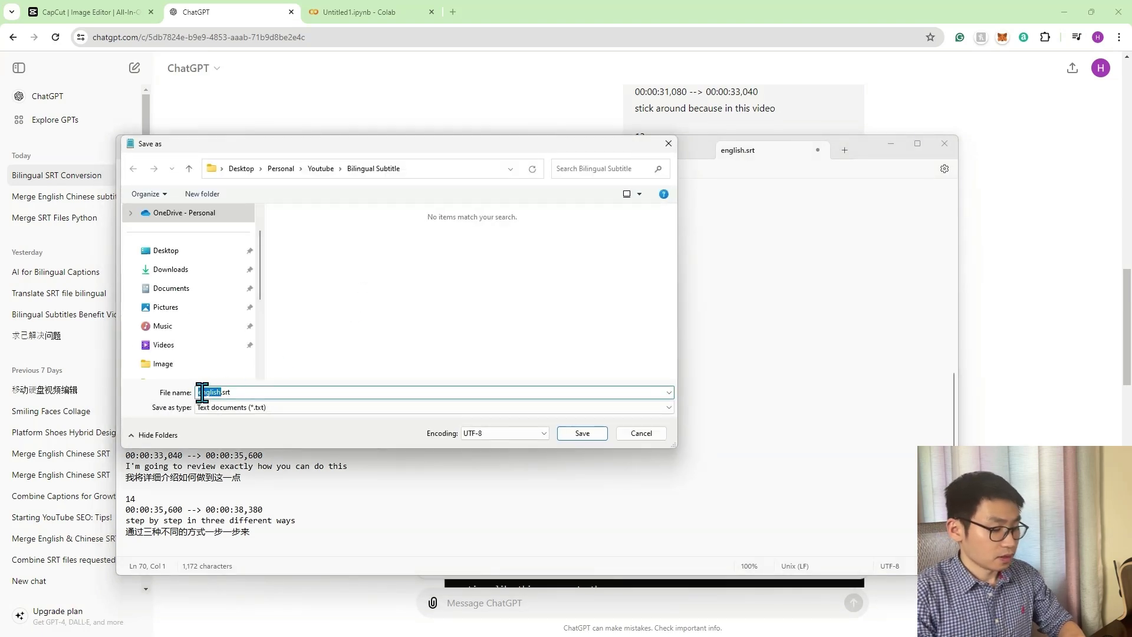
type("bilingual_from_")
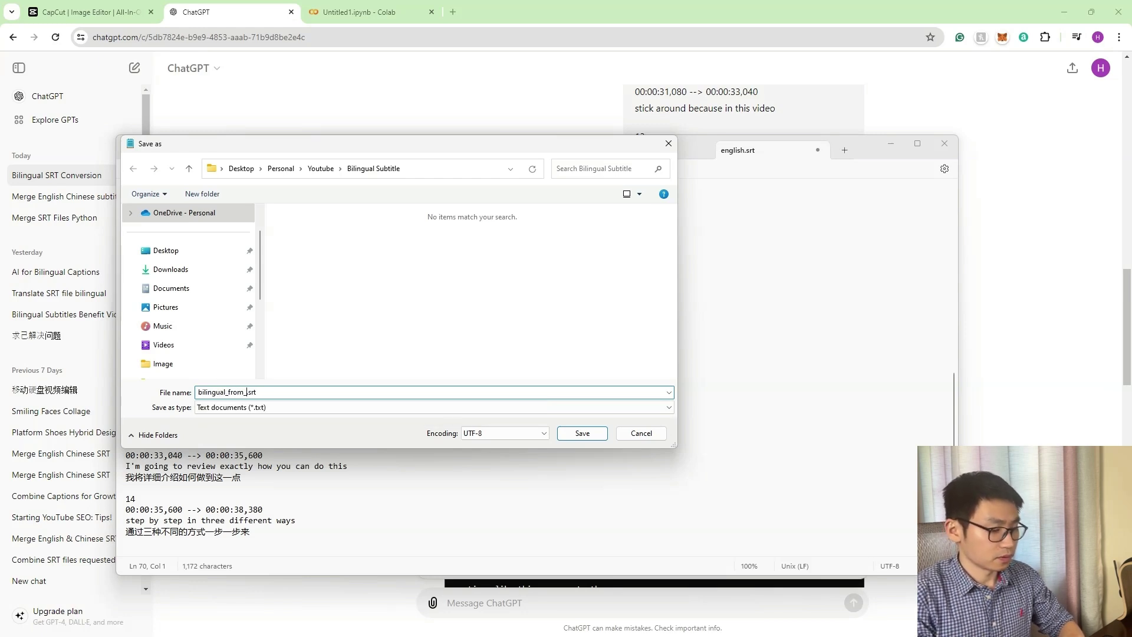
type("gpt")
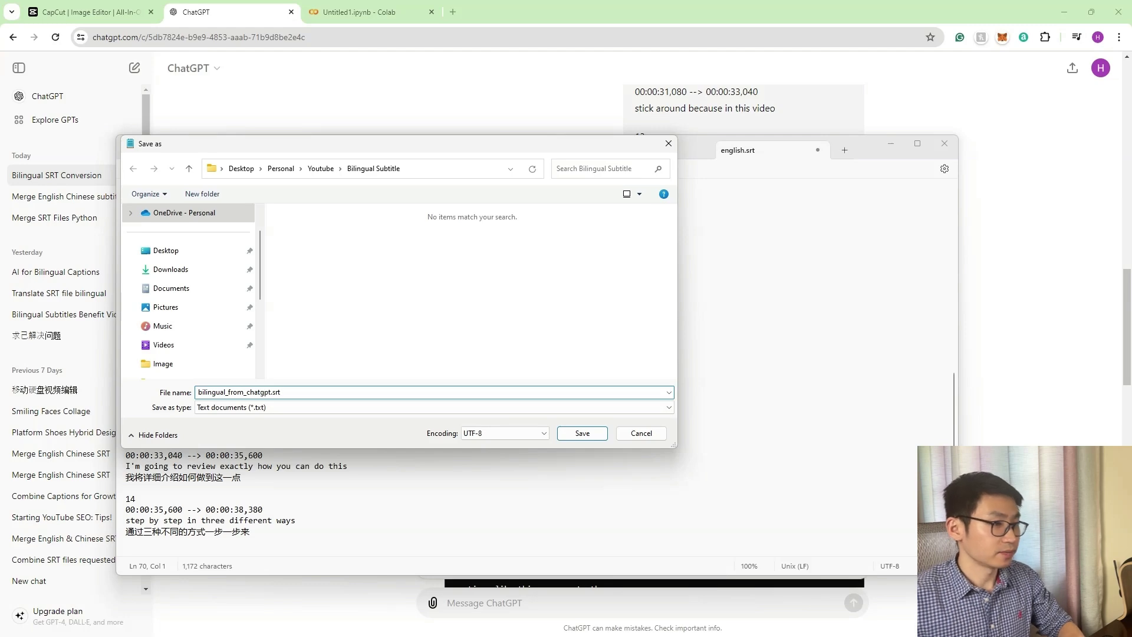
left_click(634, 407)
left_click(634, 427)
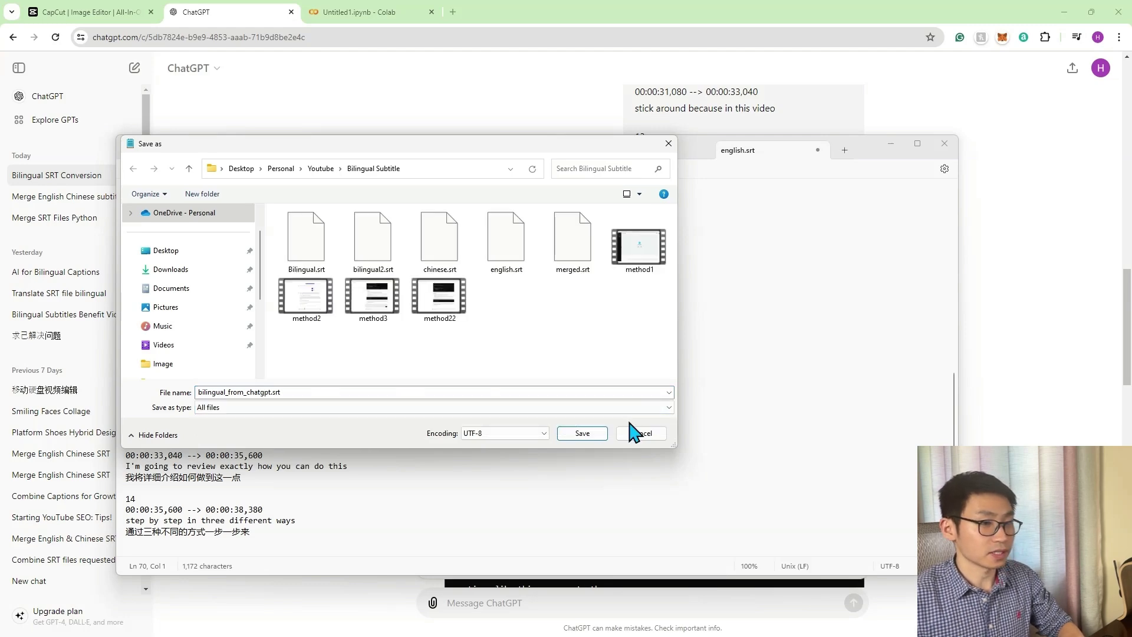
left_click(583, 433)
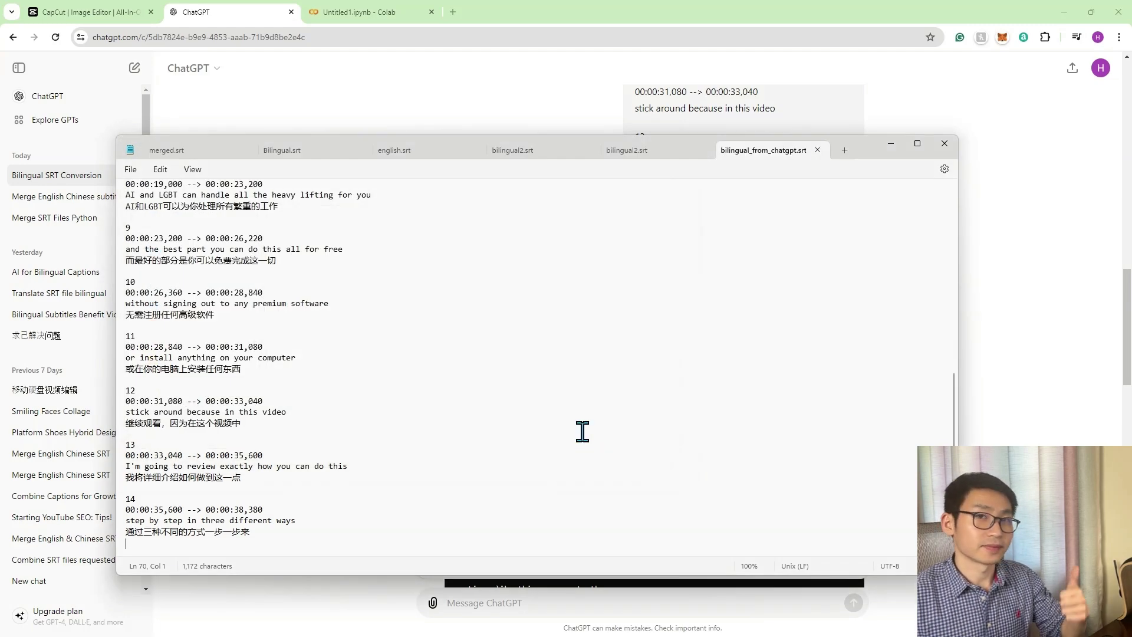